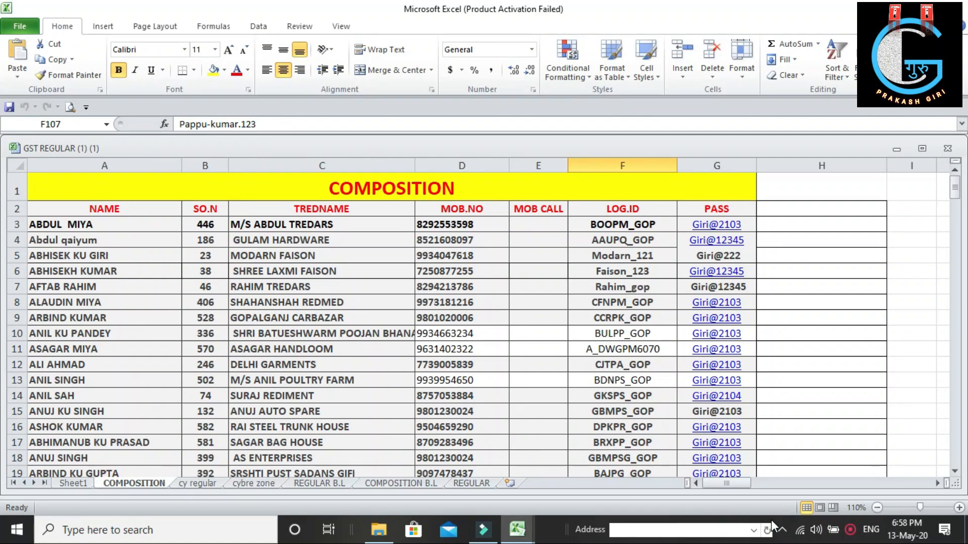
scroll(554, 417, "down", 20)
scroll(554, 417, "down", 8)
scroll(555, 416, "up", 13)
scroll(556, 416, "up", 20)
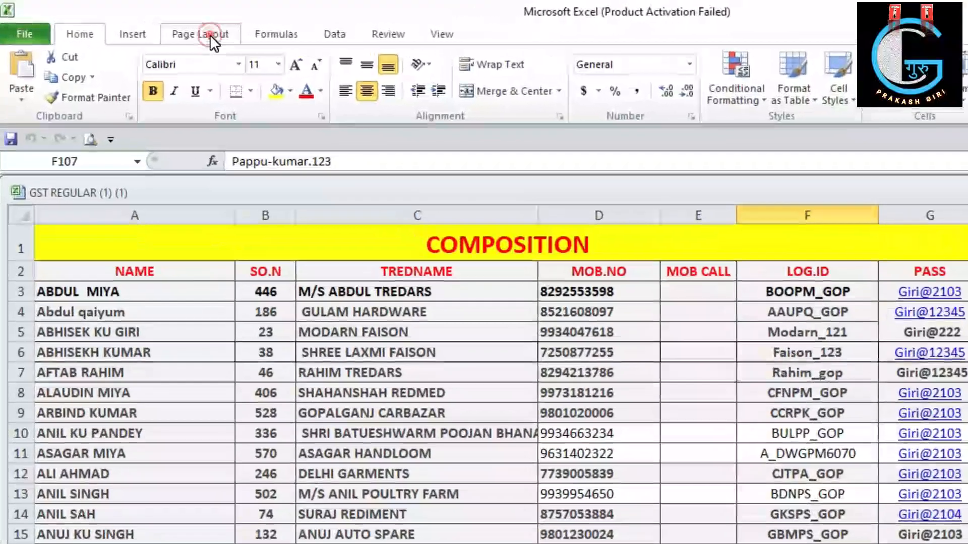
Set the print area from the single selected cell F107, accepting the one-cell selection
left_click(163, 28)
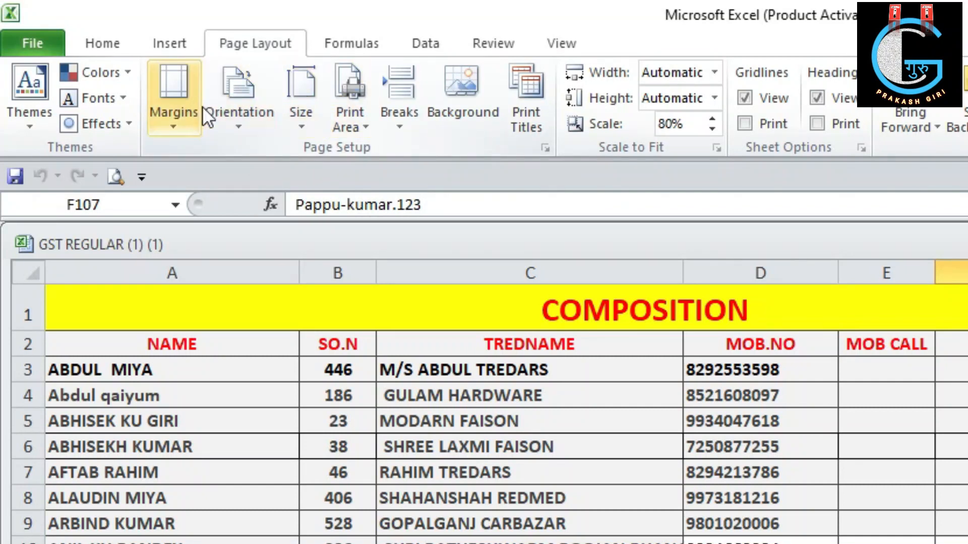
left_click(350, 100)
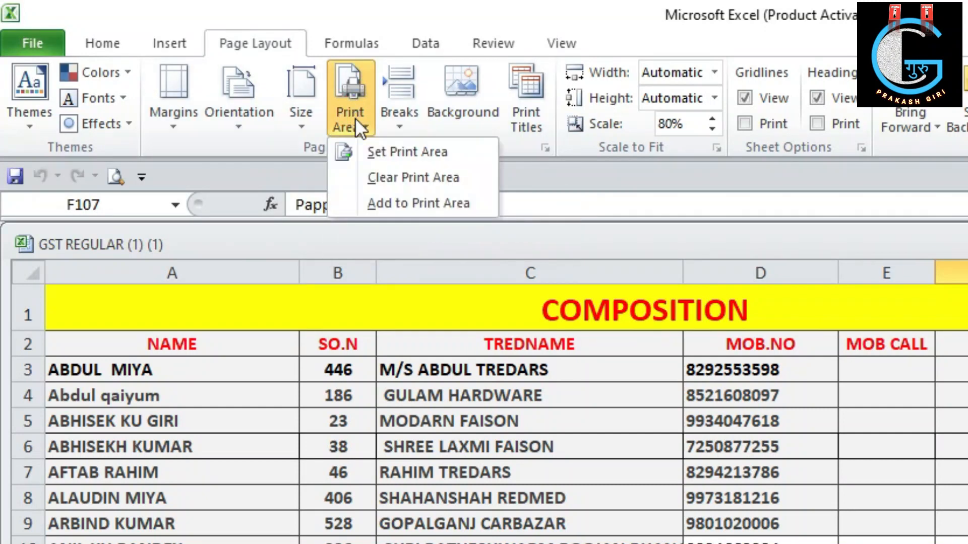
left_click(394, 150)
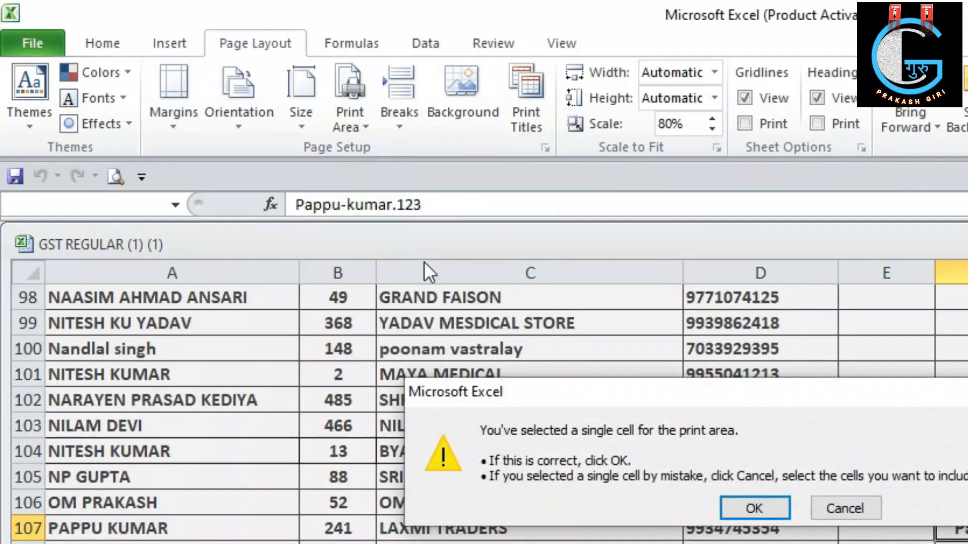
left_click(755, 509)
Set the print area to the whole COMPOSITION table, from the title in A1 down to the last record, and deselect the range
scroll(656, 528, "up", 6)
scroll(655, 528, "up", 20)
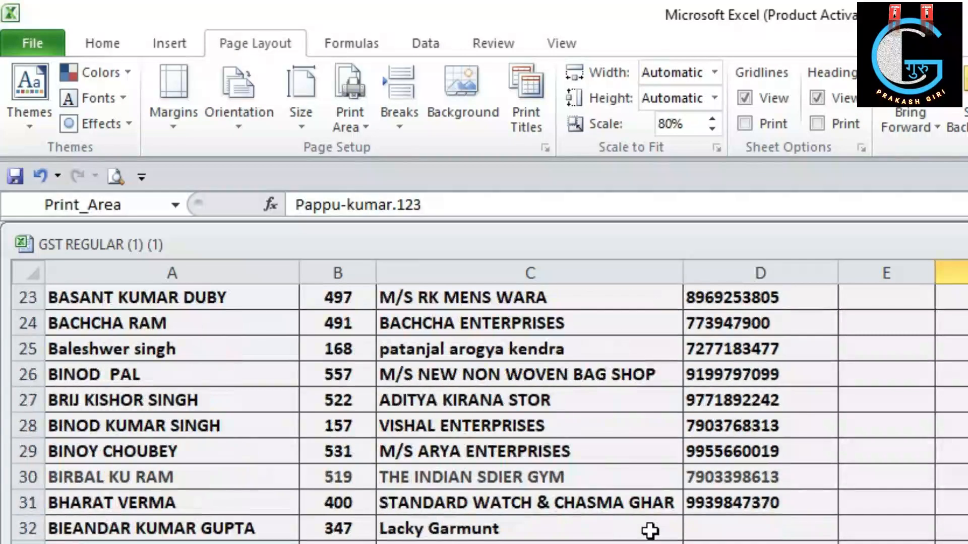
left_click_drag(73, 306, 75, 543)
left_click(343, 86)
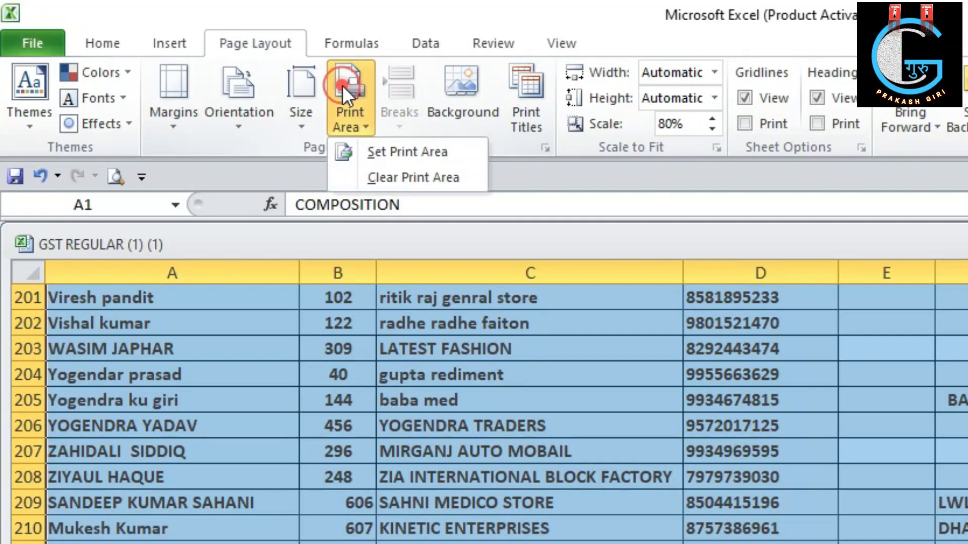
left_click(397, 153)
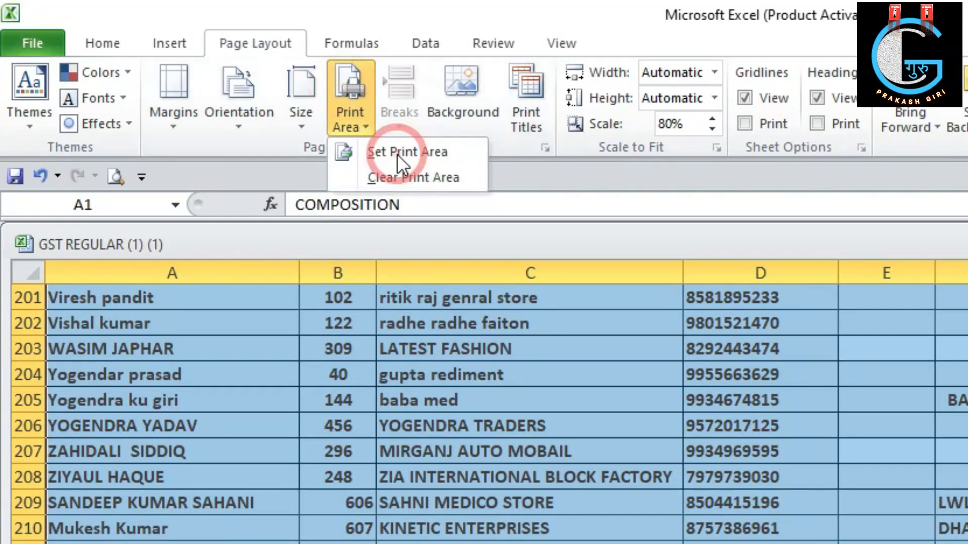
left_click(401, 149)
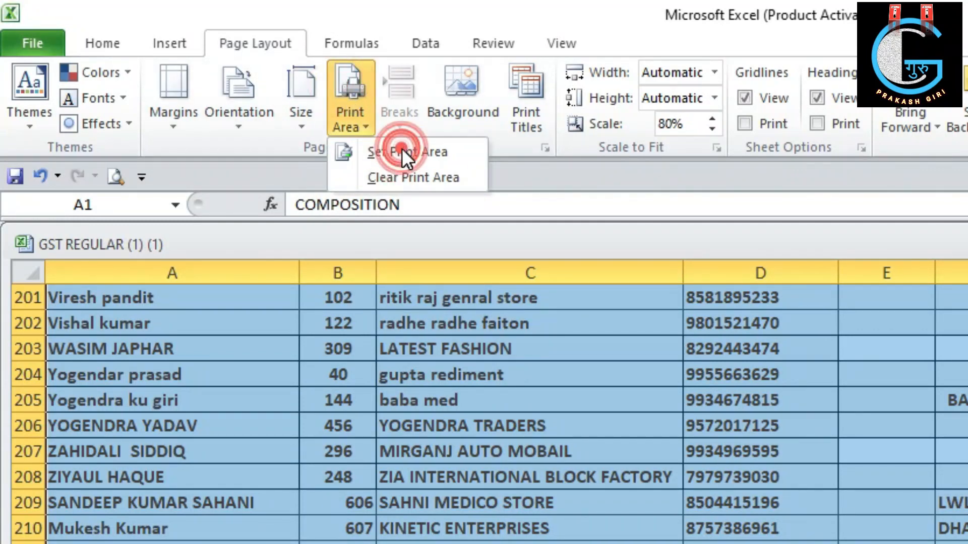
left_click(406, 152)
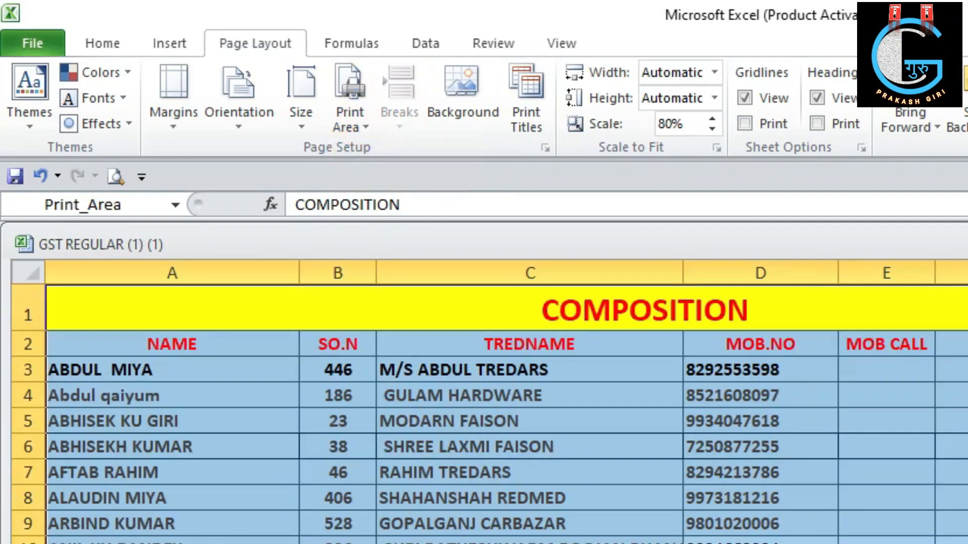
left_click(653, 543)
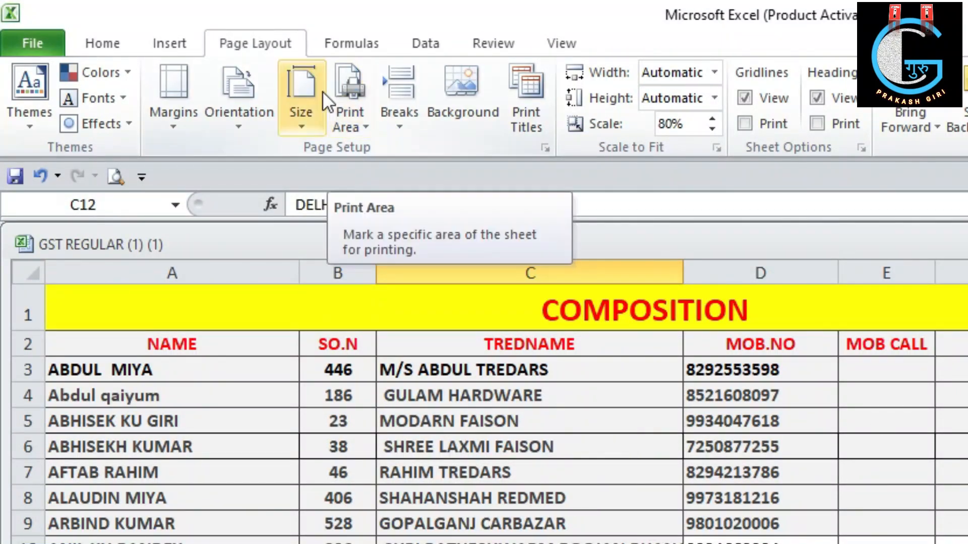
Set the page size to A4 210 x 297 mm and the page orientation to landscape
left_click(303, 125)
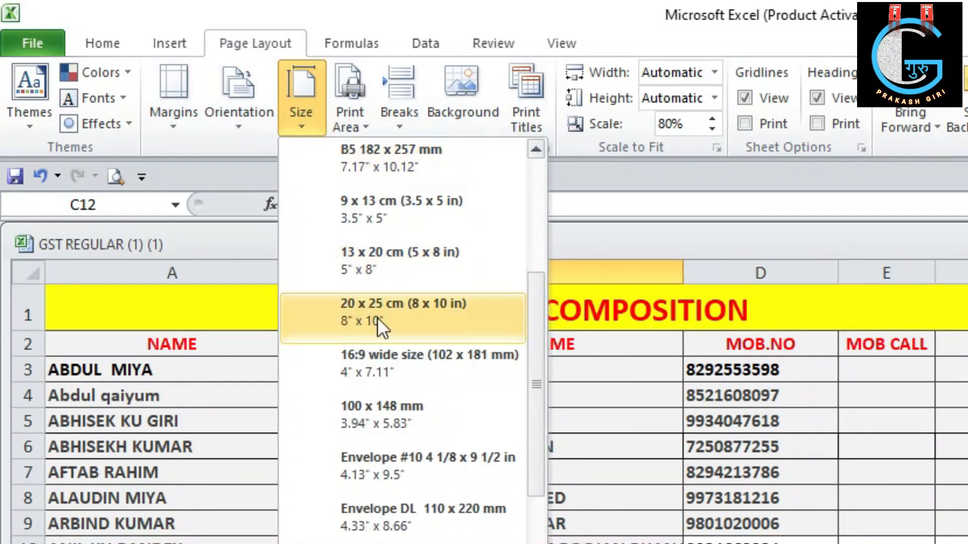
scroll(382, 325, "up", 3)
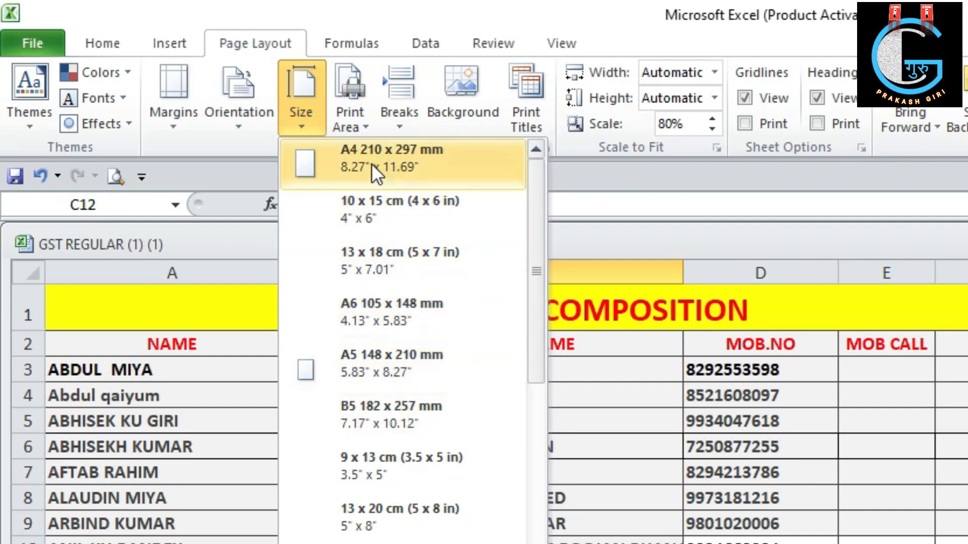
left_click(341, 157)
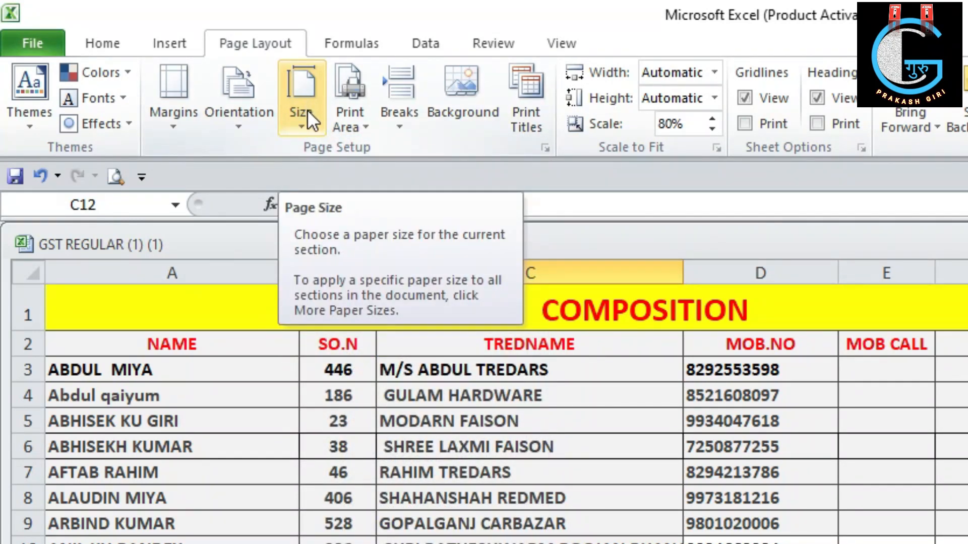
left_click(240, 122)
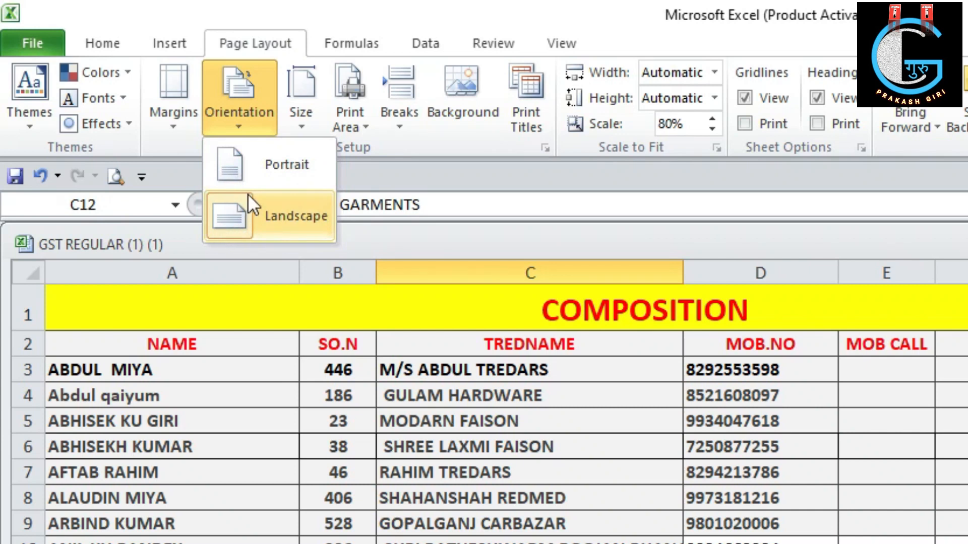
left_click(232, 213)
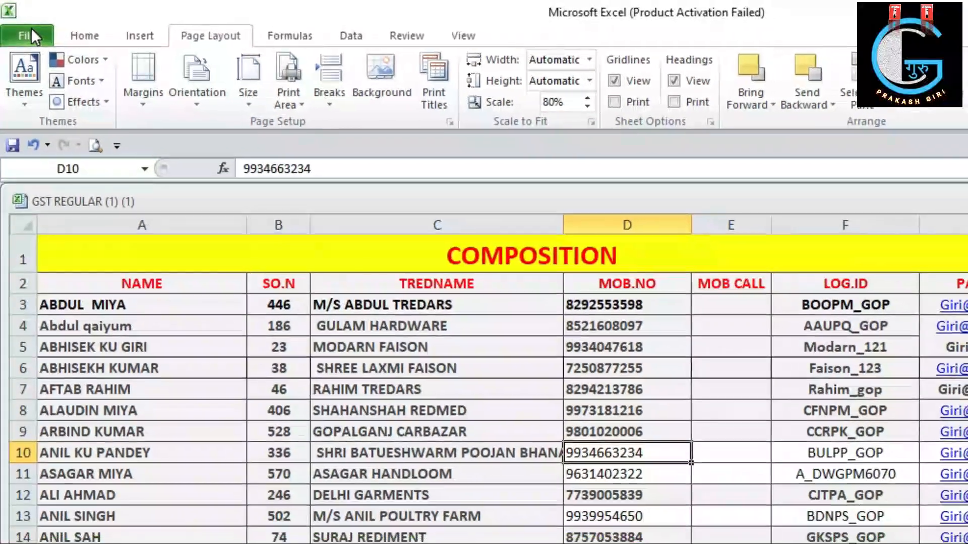
Open the print preview and browse its pages through to the last one, returning to page 1
left_click(32, 43)
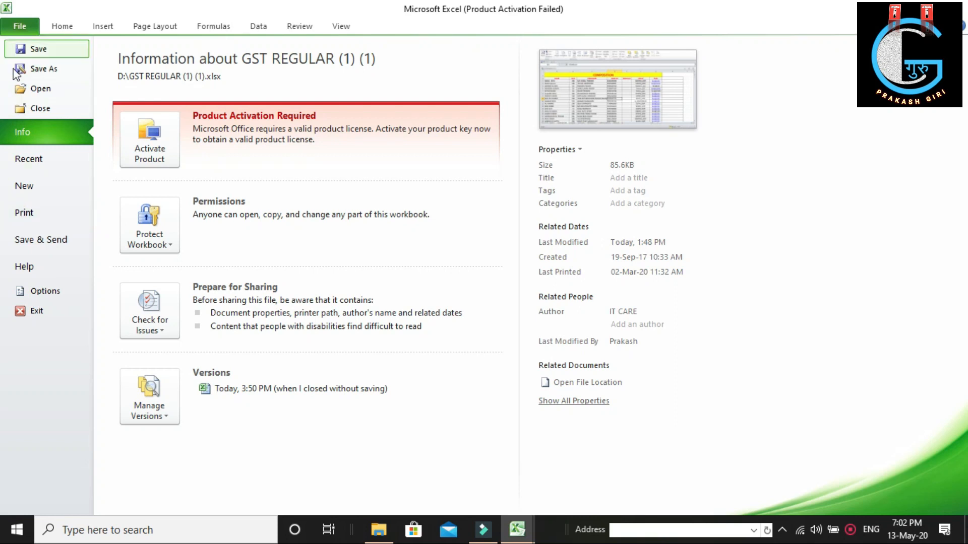
left_click(23, 213)
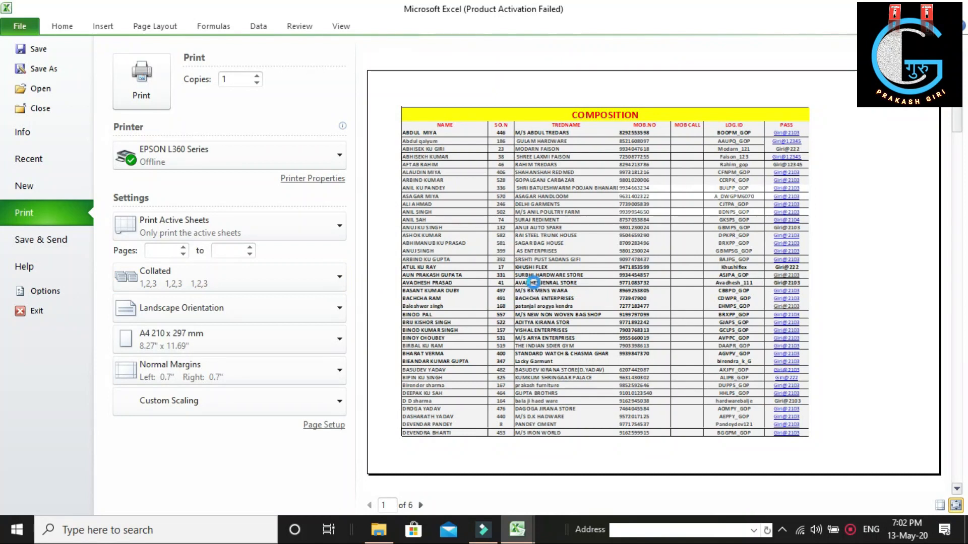
scroll(536, 288, "down", 4)
scroll(536, 286, "down", 1)
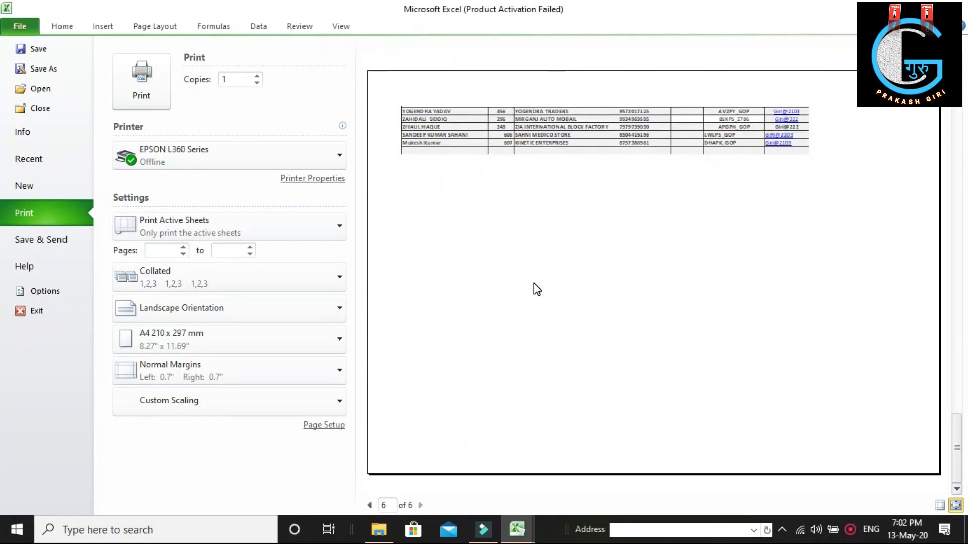
scroll(535, 287, "up", 2)
scroll(536, 287, "up", 2)
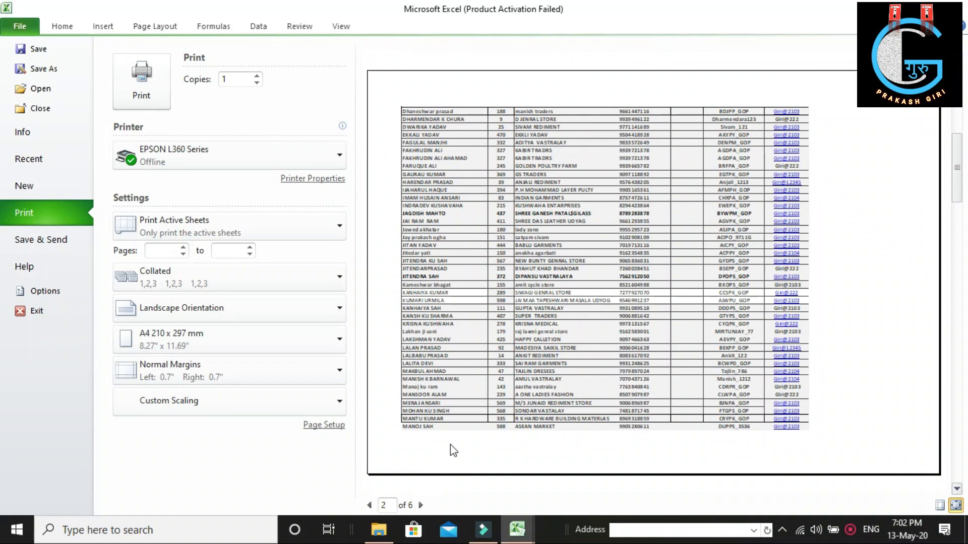
left_click(422, 505)
left_click(422, 505)
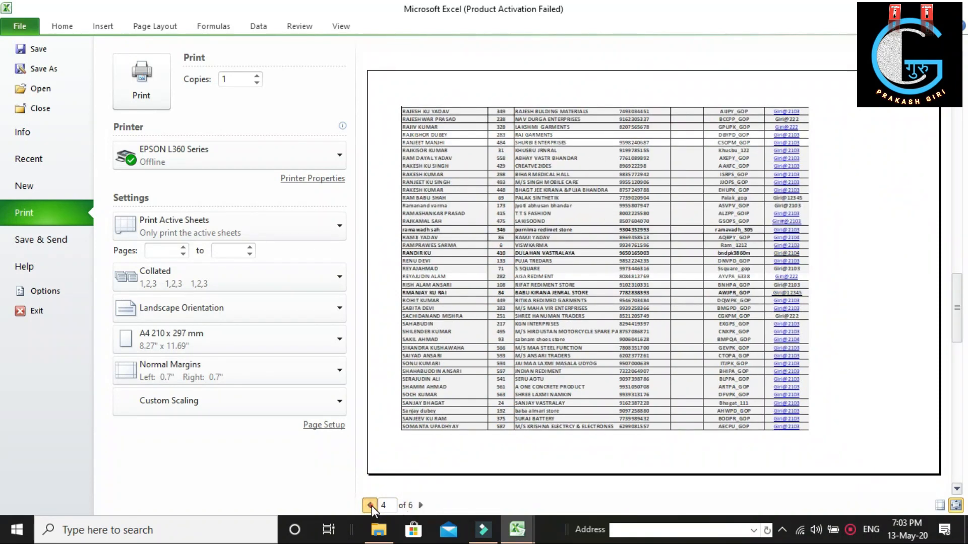
left_click(370, 505)
left_click(370, 506)
left_click(370, 505)
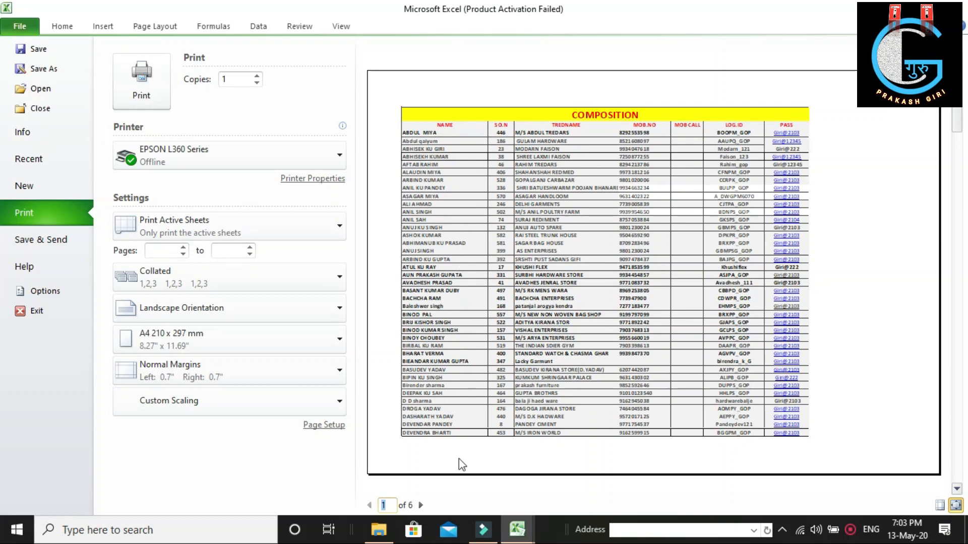
Compare the table layout on the first preview pages by paging forward to page 4 and back to page 1
left_click(422, 506)
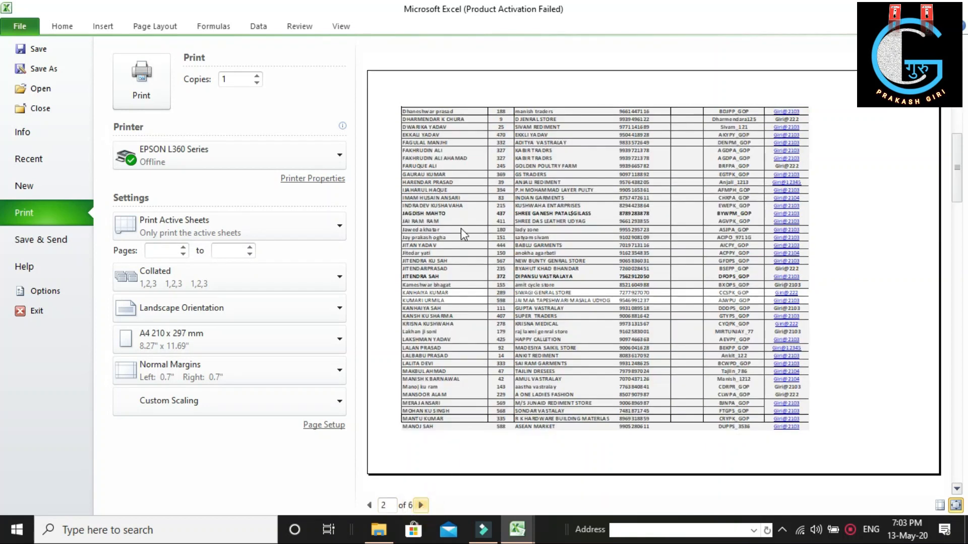
left_click(420, 506)
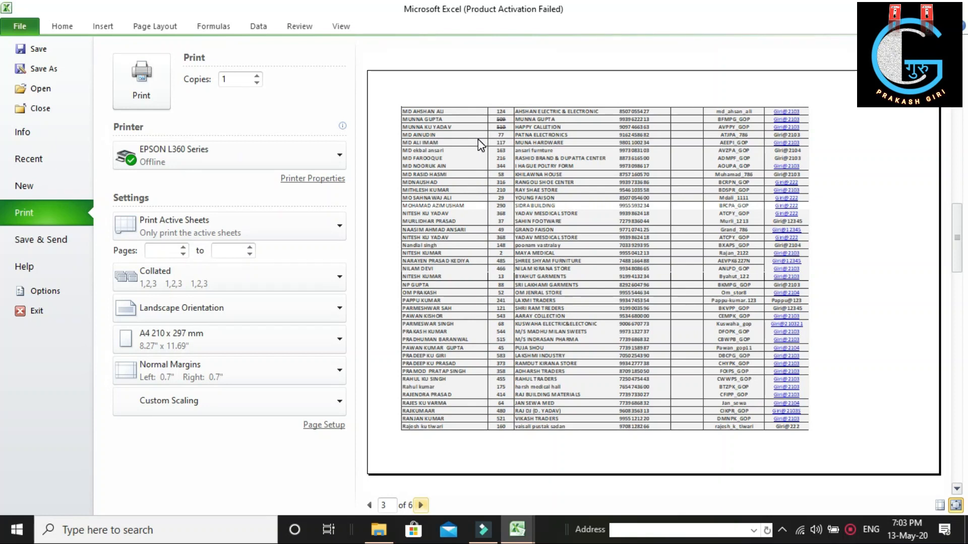
left_click(419, 505)
left_click(369, 505)
left_click(369, 505)
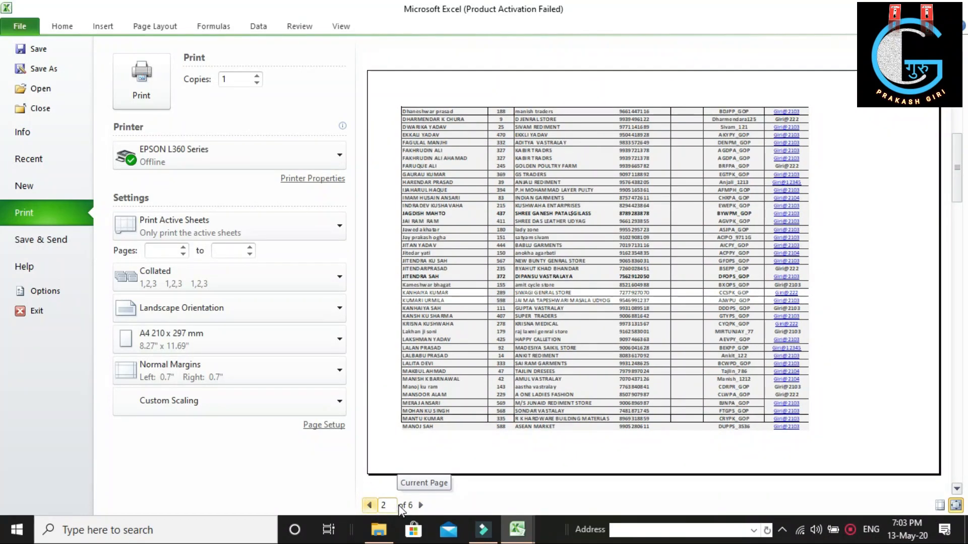
left_click(421, 506)
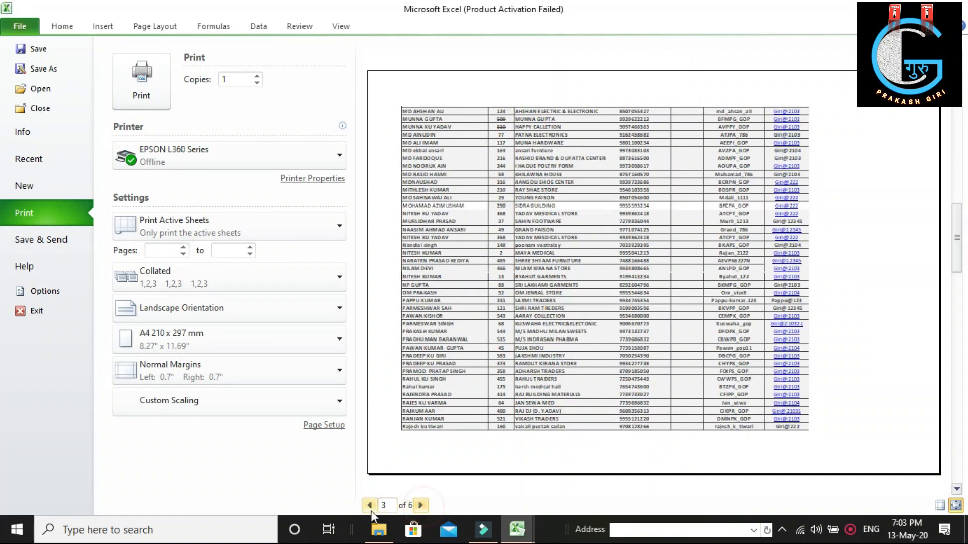
left_click(369, 506)
left_click(369, 506)
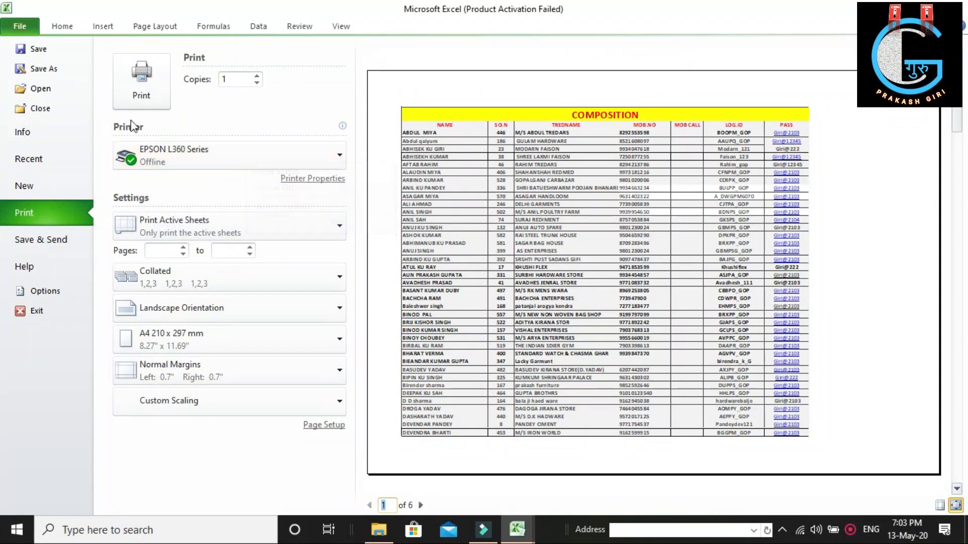
Choose the EPSON L360 Series printer and switch the print orientation to portrait
left_click(336, 157)
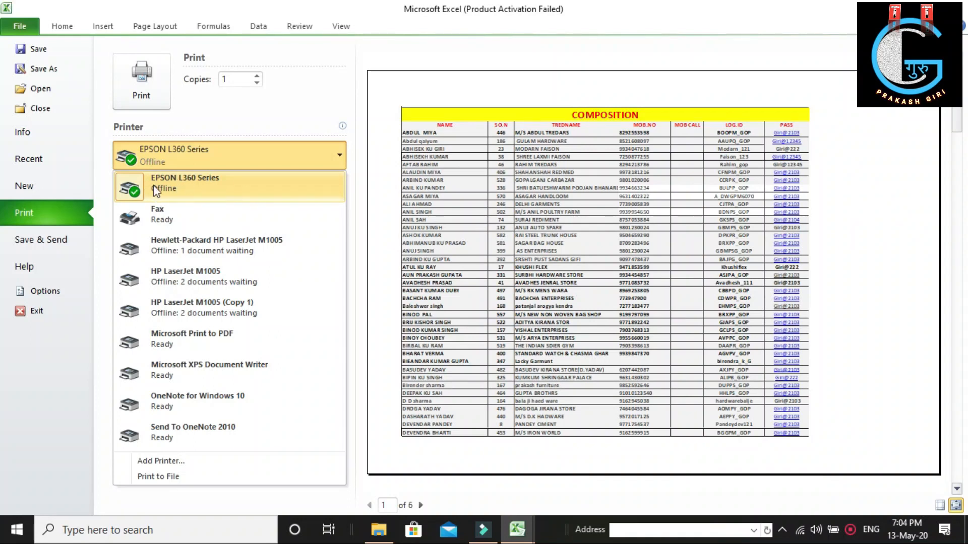
left_click(184, 183)
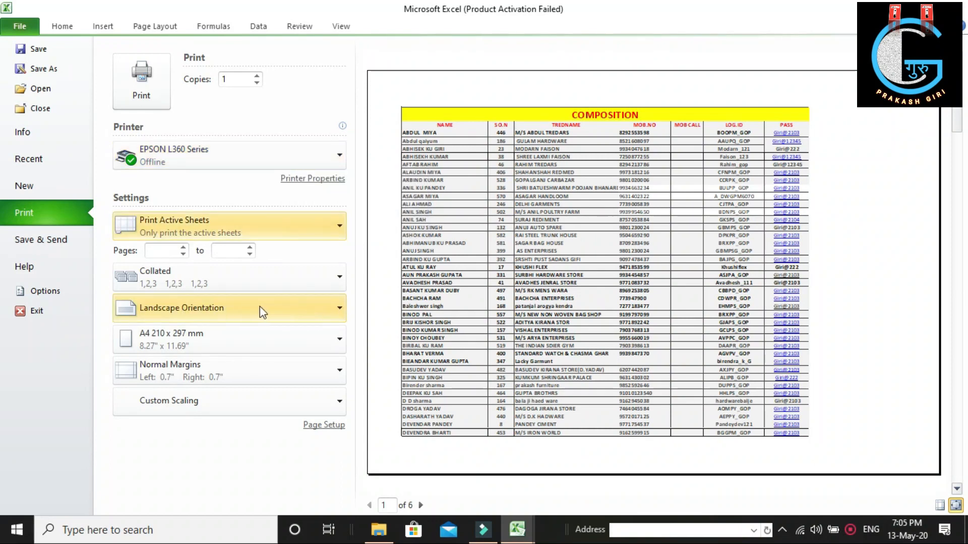
left_click(334, 313)
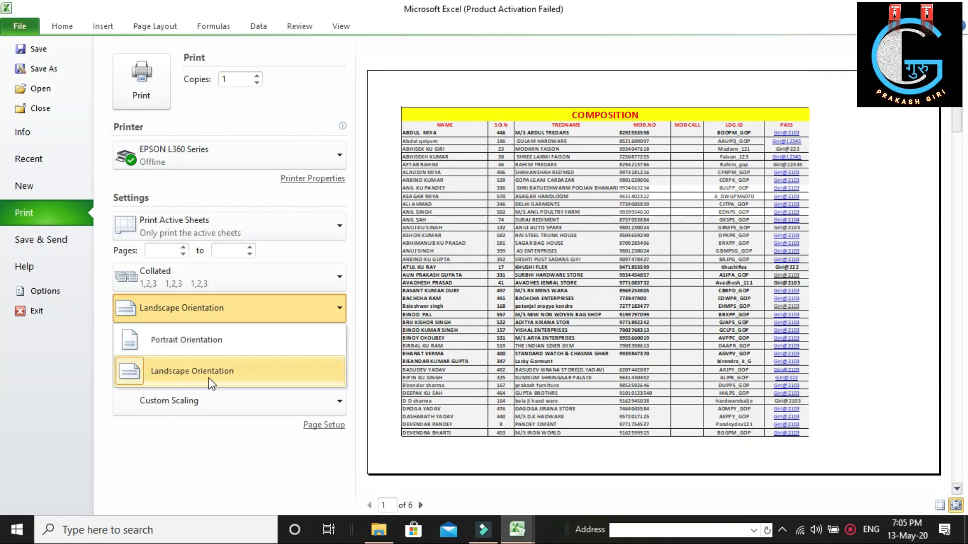
left_click(152, 341)
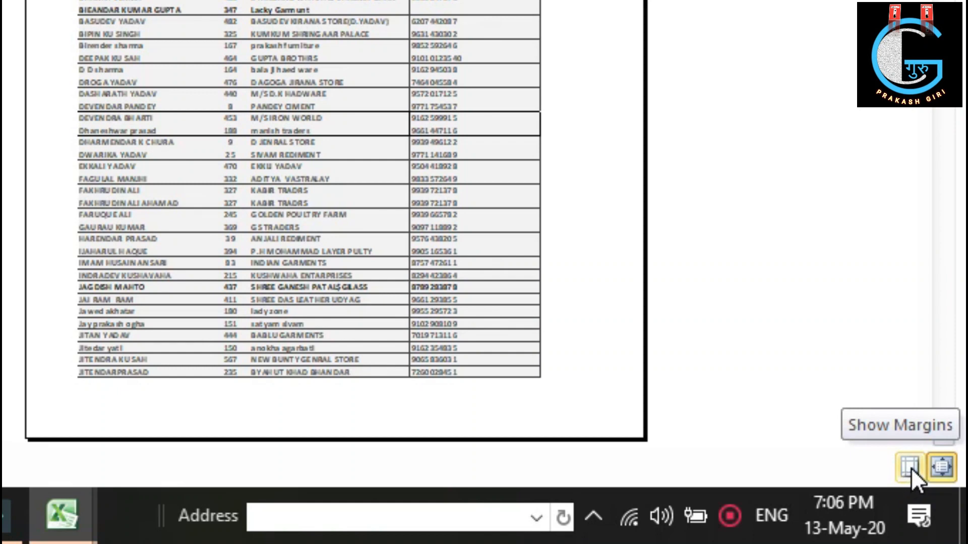
In the preview, narrow the NAME, TREDNAME, MOB.NO and LOG.ID columns and reduce the side margins to 0.43 in left and 0.49 in right
left_click(910, 467)
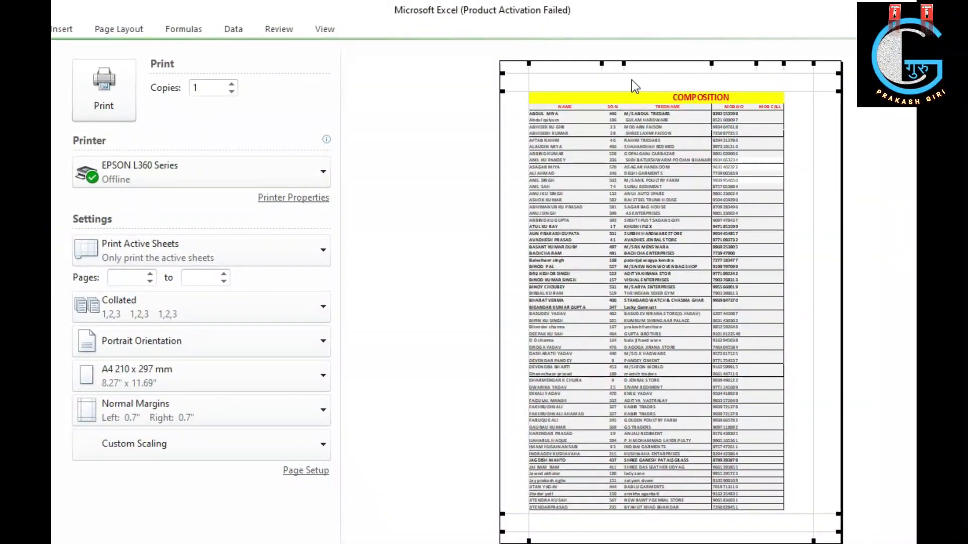
left_click_drag(601, 66, 576, 66)
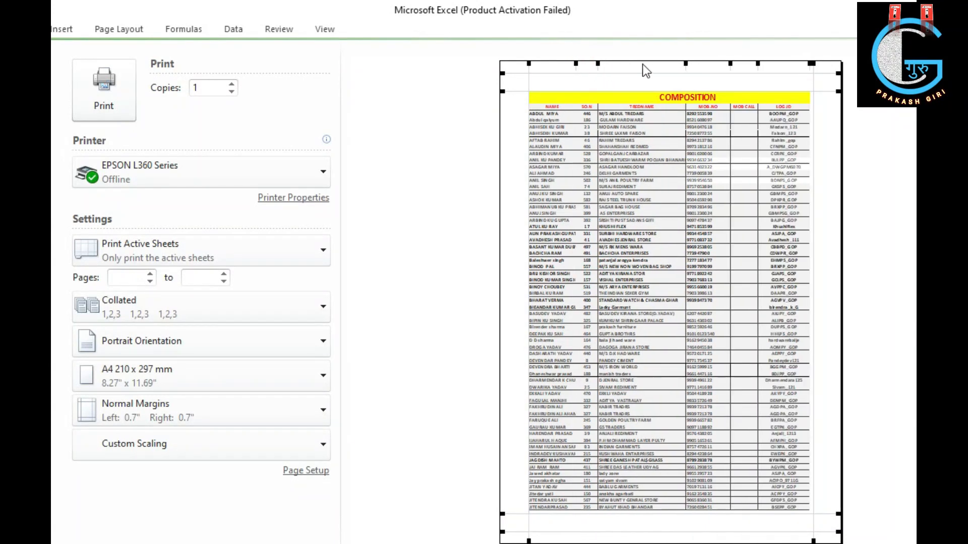
mouse_move(685, 64)
left_mouse_down()
mouse_move(656, 65)
mouse_move(697, 65)
mouse_move(684, 65)
left_mouse_up()
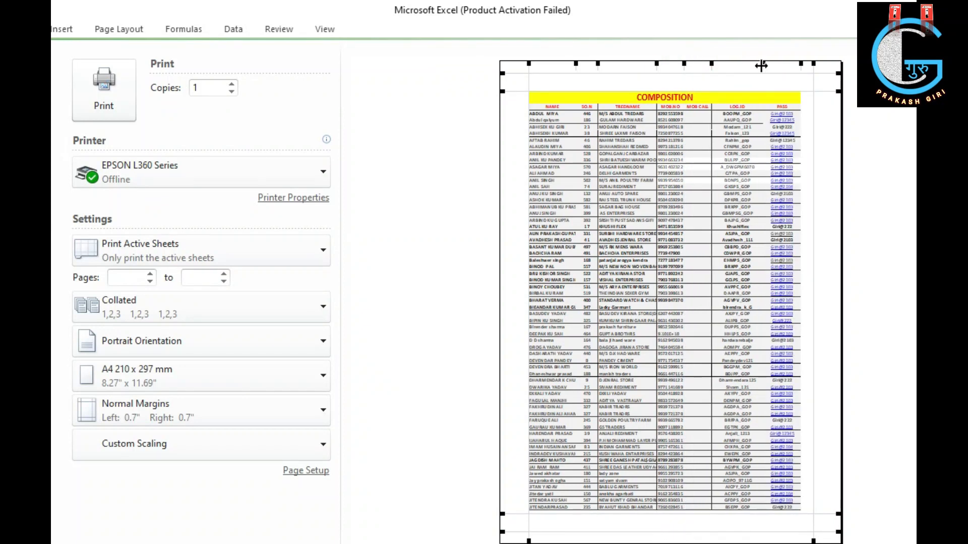
left_click_drag(763, 65, 706, 65)
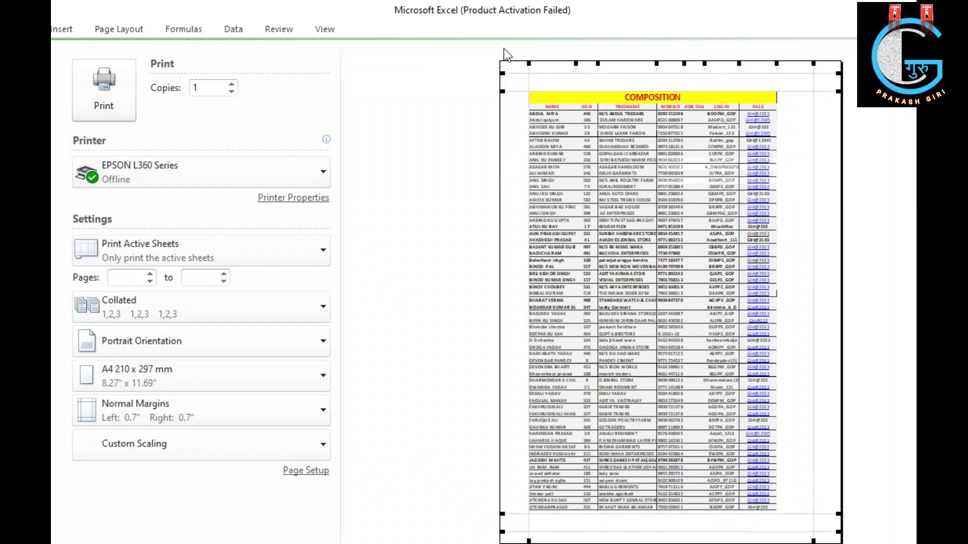
left_click_drag(529, 61, 519, 63)
left_click_drag(811, 65, 785, 64)
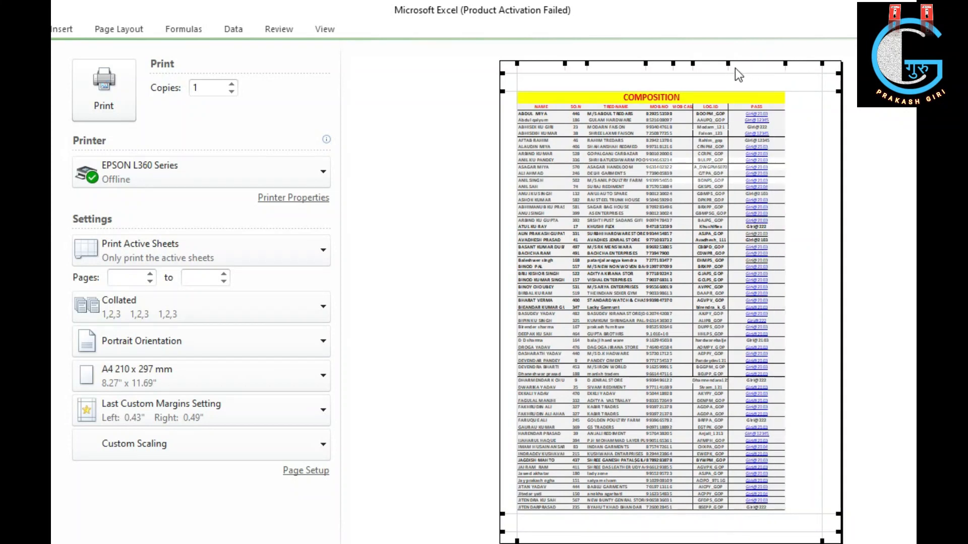
Widen the TREDNAME, MOB.NO, MOB CALL, LOG.ID and PASS columns in the print preview
left_click_drag(694, 64, 696, 63)
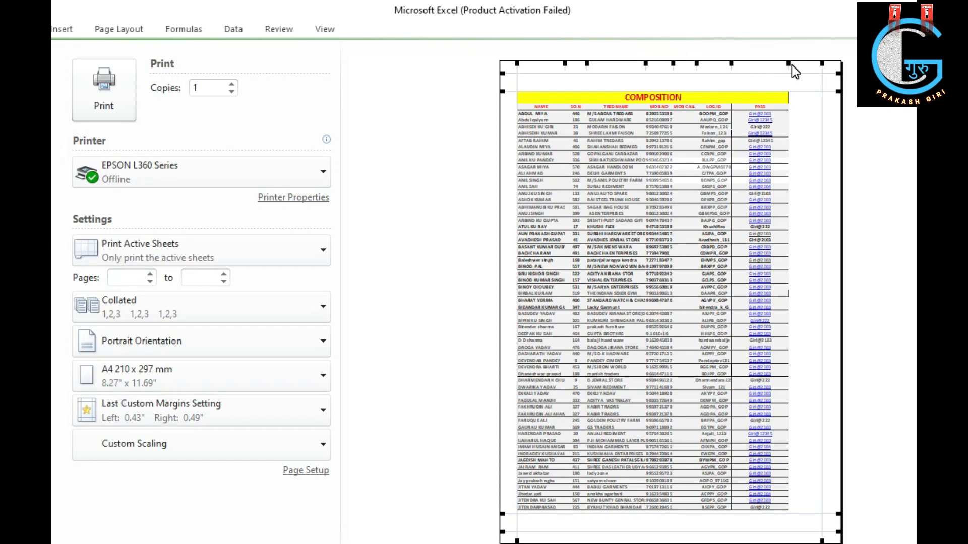
left_click_drag(790, 64, 807, 66)
left_click_drag(732, 66, 777, 65)
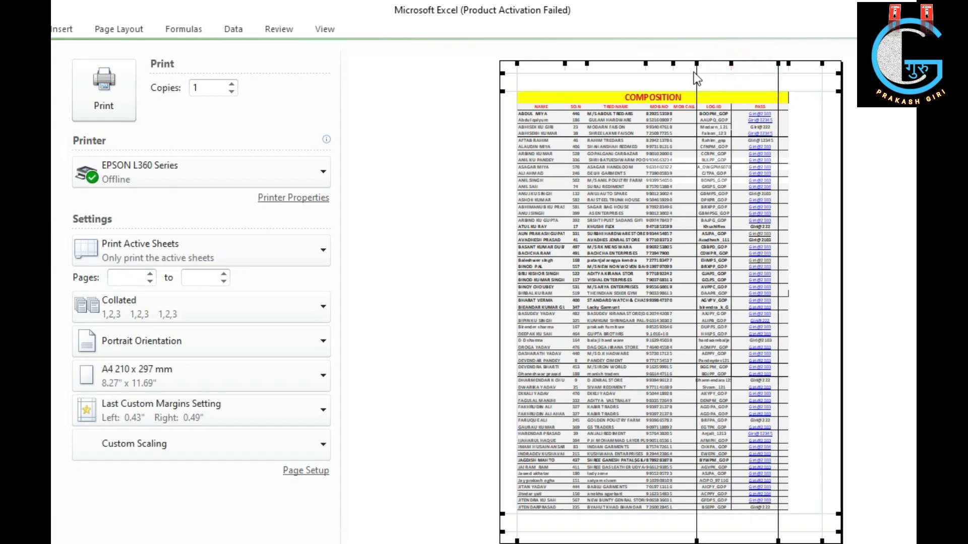
left_click_drag(645, 63, 692, 64)
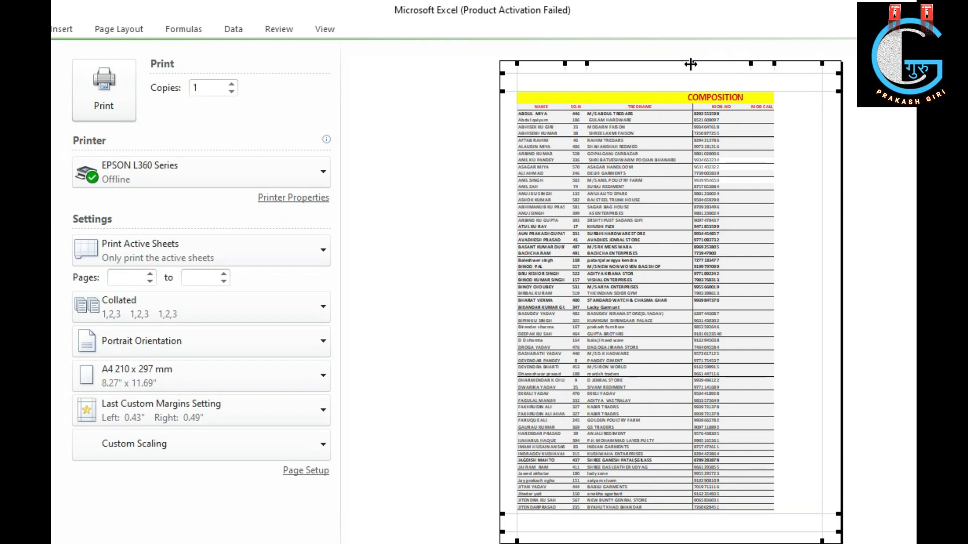
left_click_drag(692, 63, 665, 63)
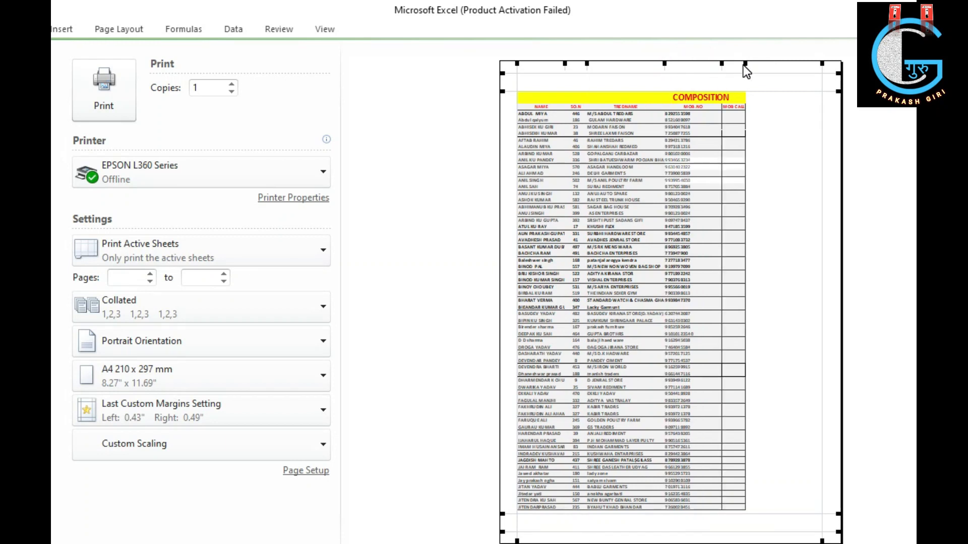
left_click_drag(745, 63, 757, 64)
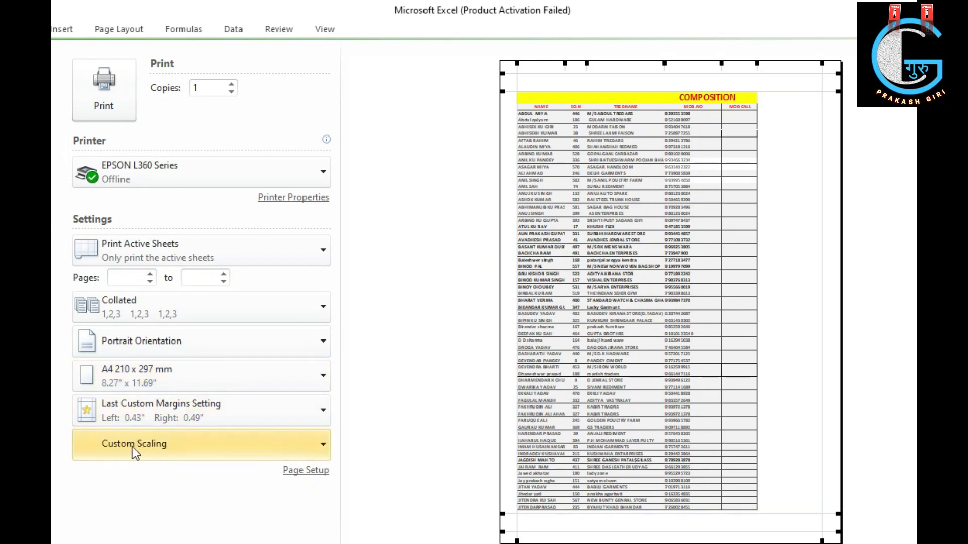
Try Fit Sheet on One Page scaling and switch the printout to Fit All Columns on One Page
left_click(303, 446)
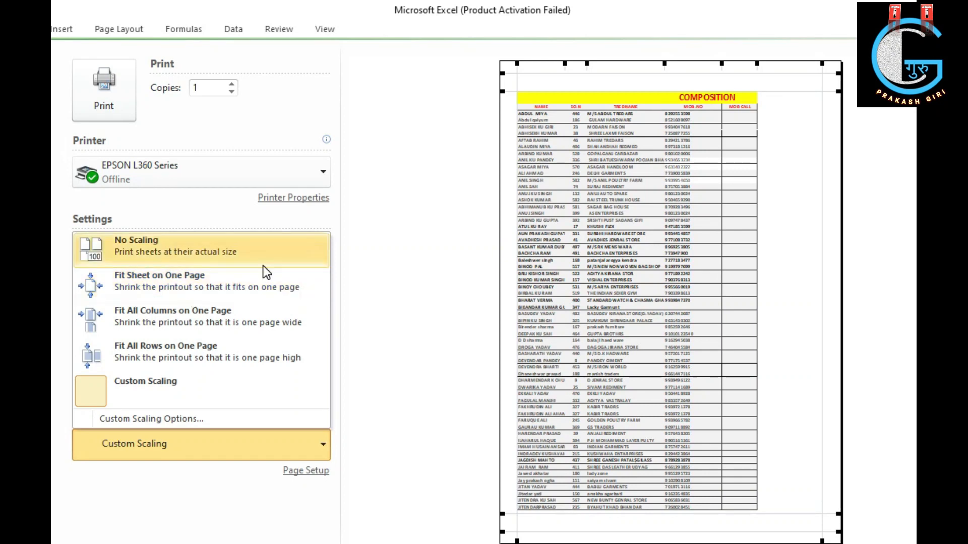
left_click(148, 283)
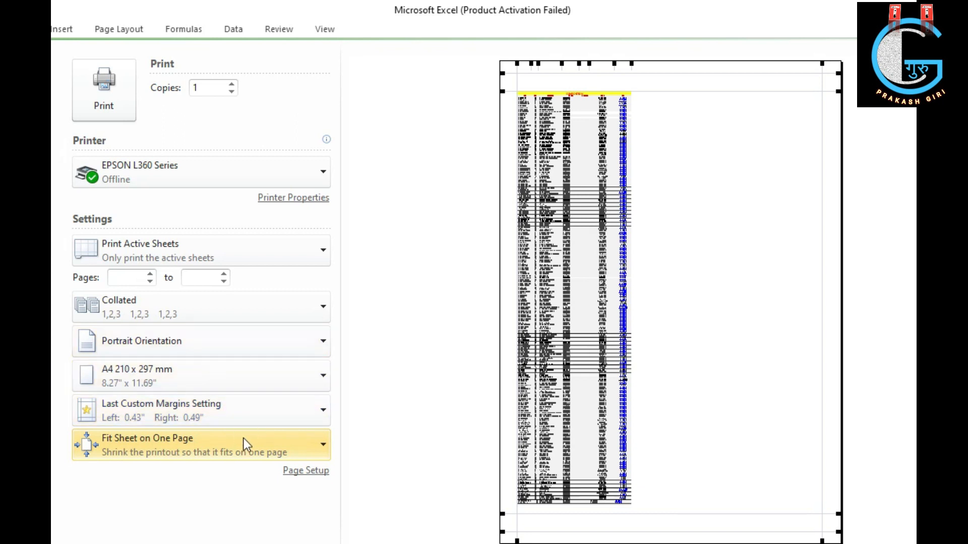
left_click(298, 448)
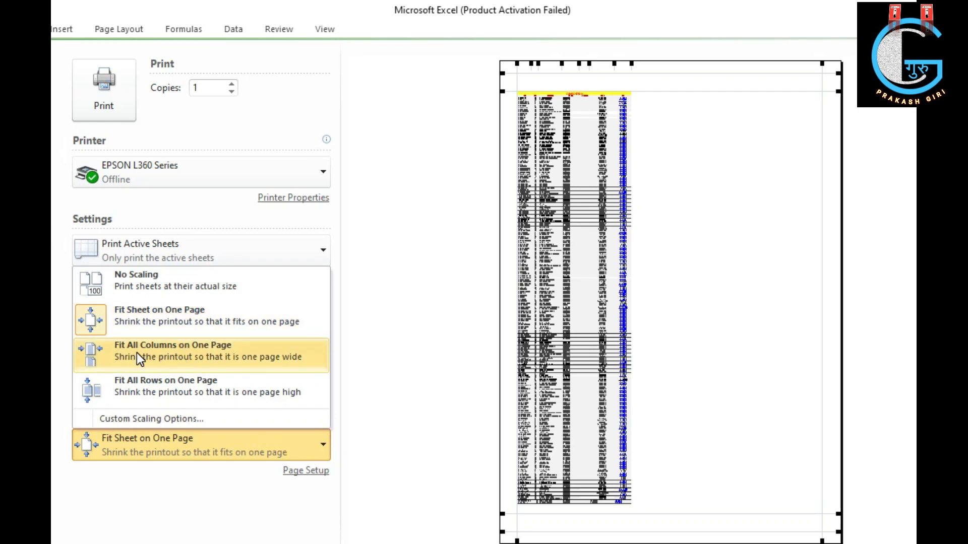
left_click(167, 348)
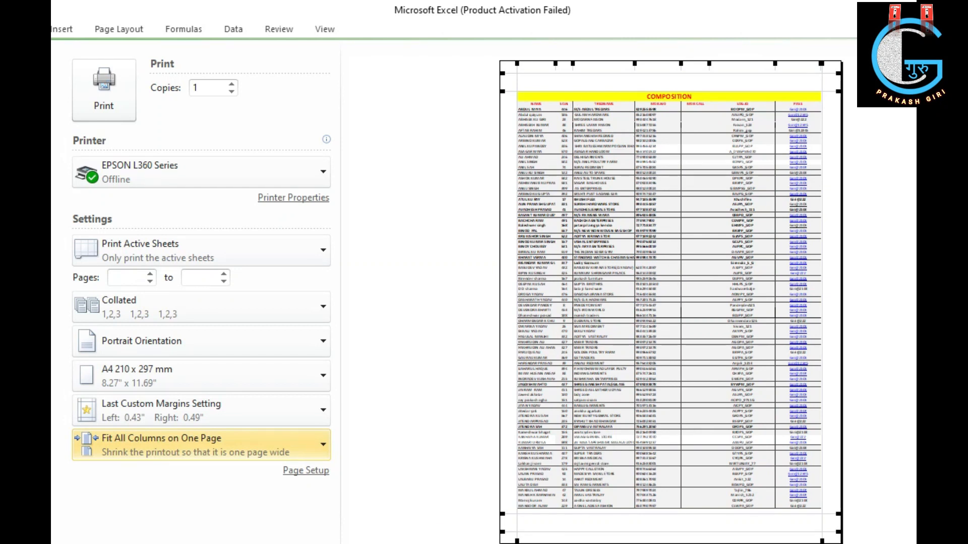
Page through the scaled print preview to its last page and return to the first page to check the layout
left_click(411, 541)
left_click(411, 540)
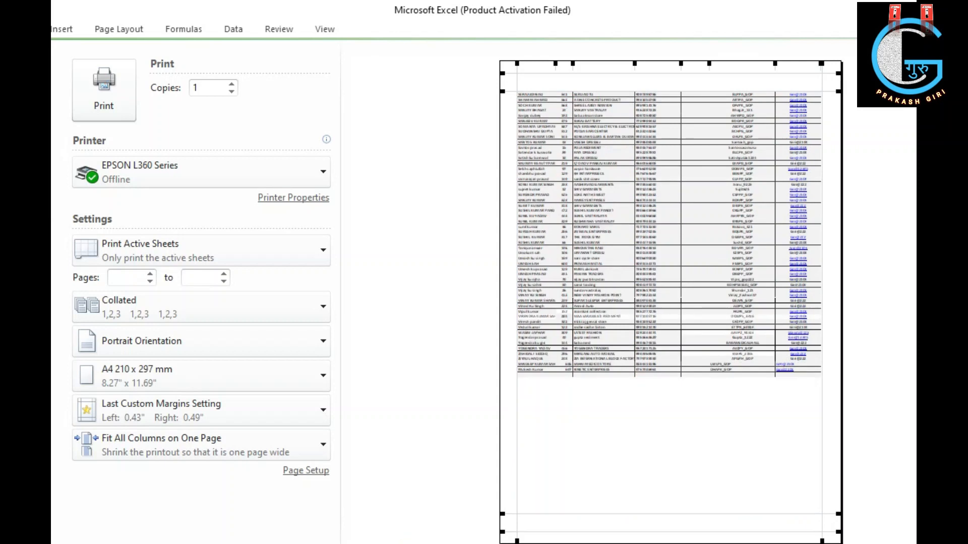
left_click(357, 541)
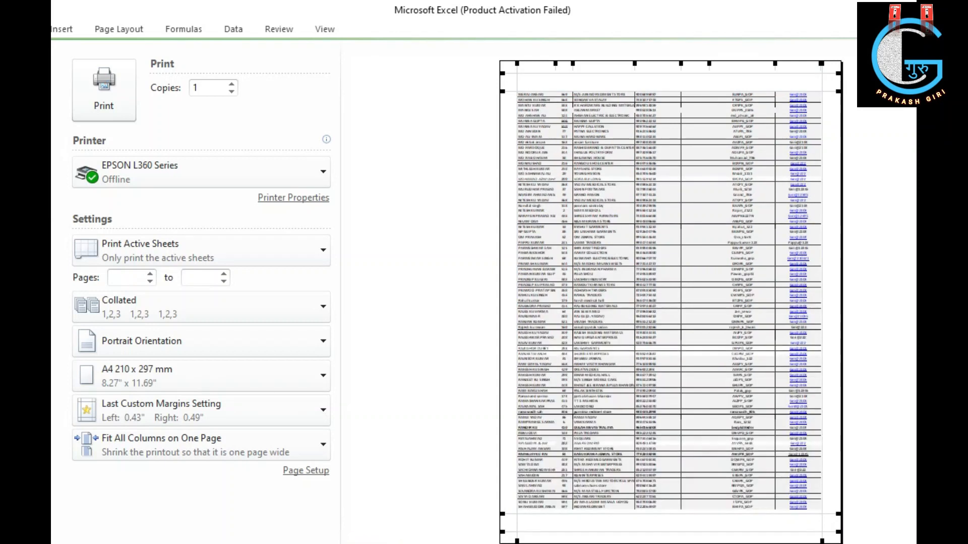
left_click(357, 542)
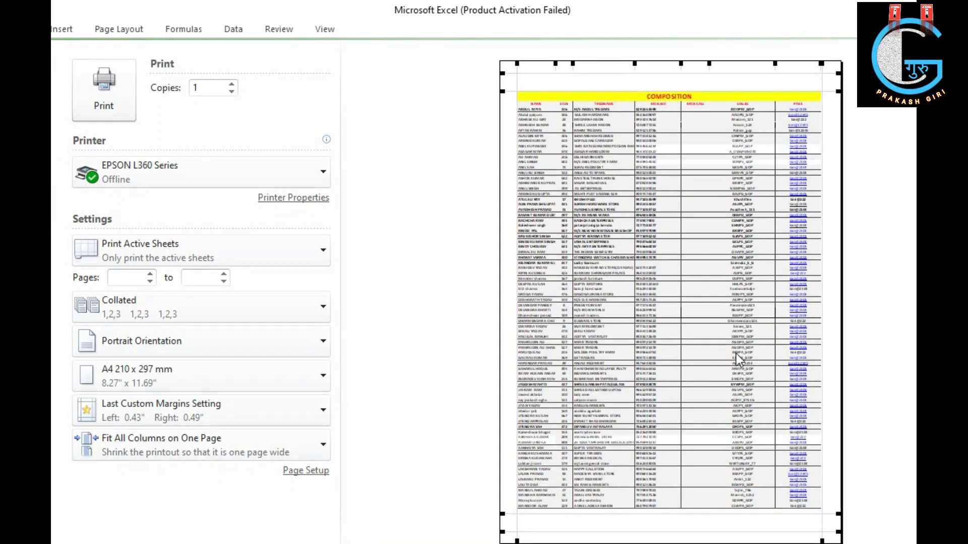
scroll(736, 353, "down", 2)
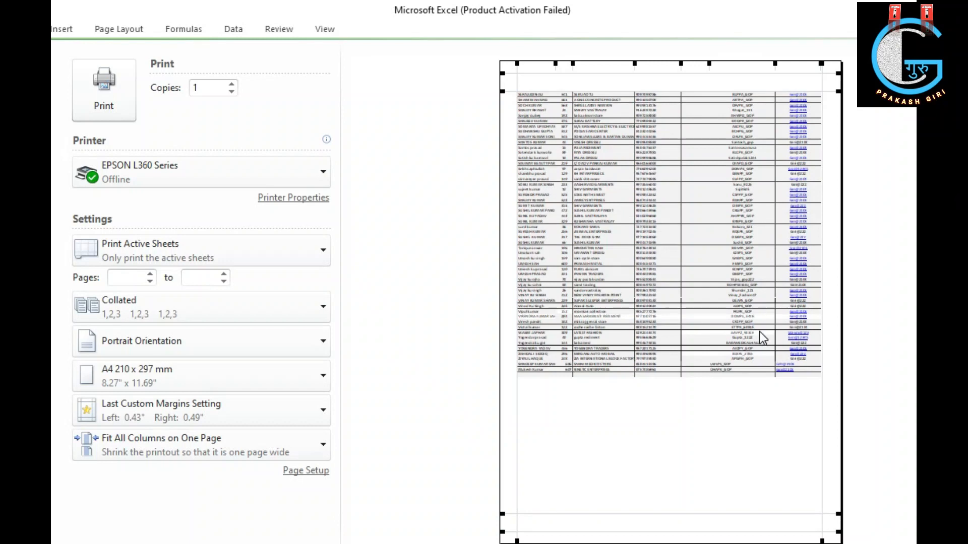
scroll(759, 331, "up", 2)
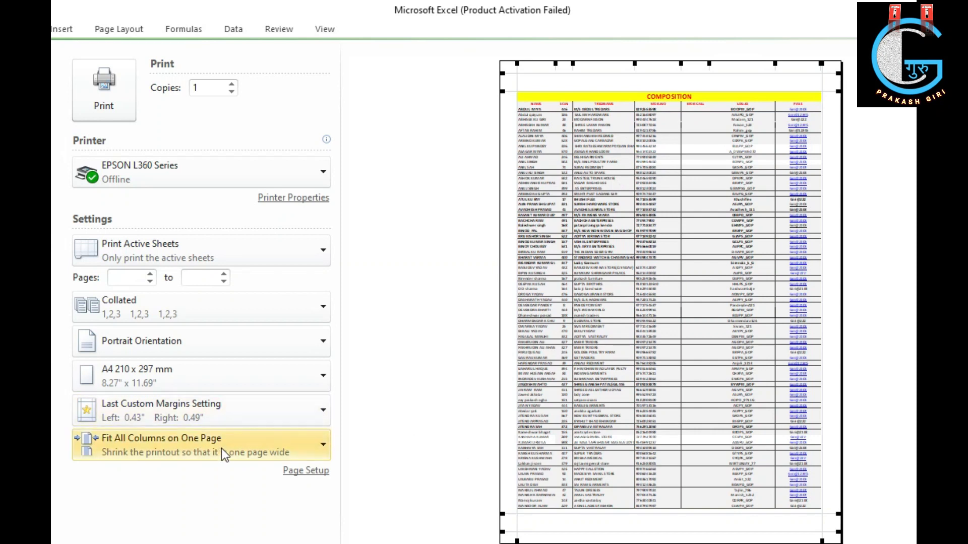
Try Fit All Rows on One Page scaling and return the setting to Fit All Columns on One Page
left_click(301, 446)
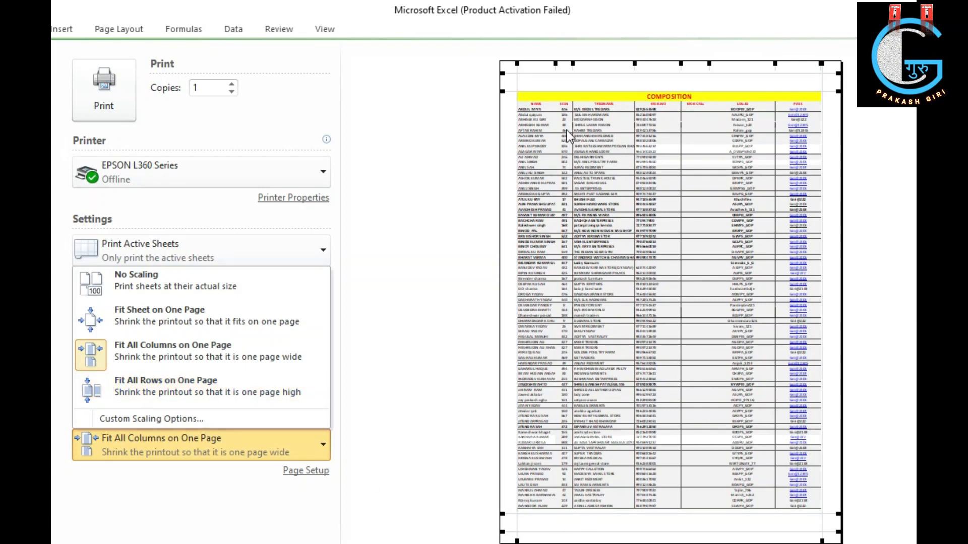
left_click(164, 391)
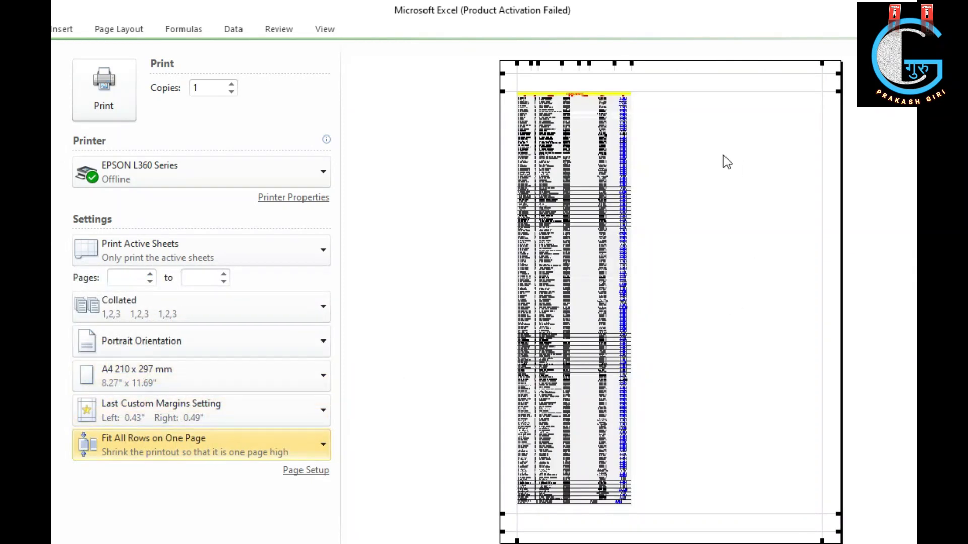
left_click(305, 446)
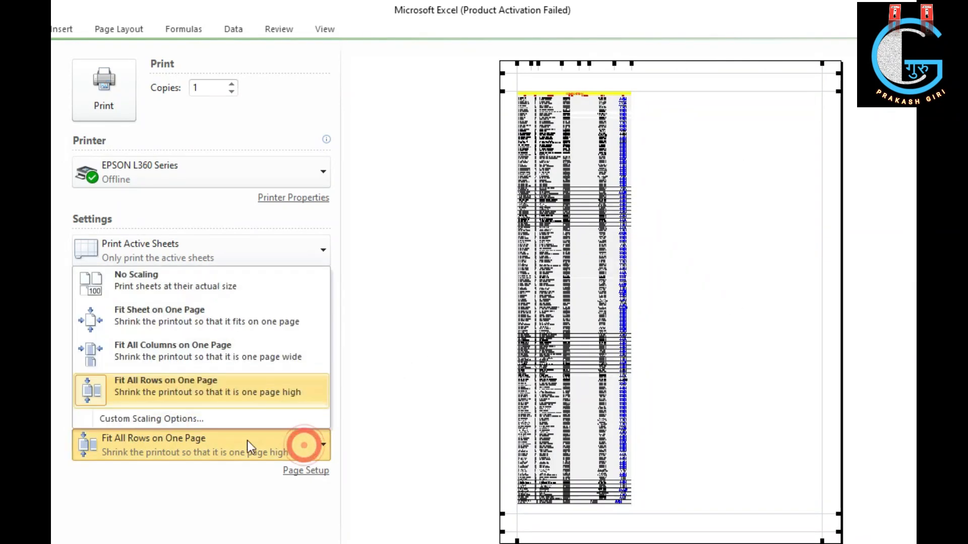
left_click(199, 346)
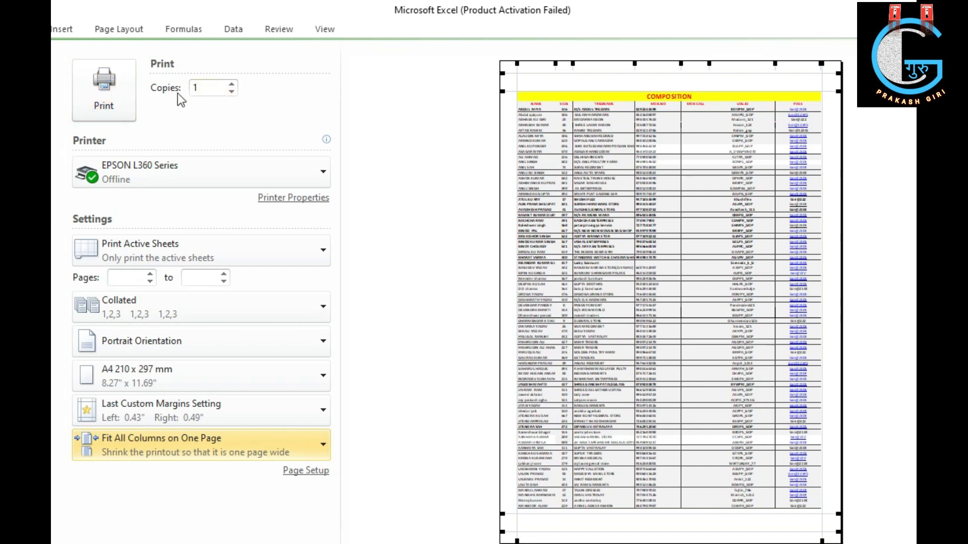
Raise the number of copies and bring it back down to 1
left_click(232, 84)
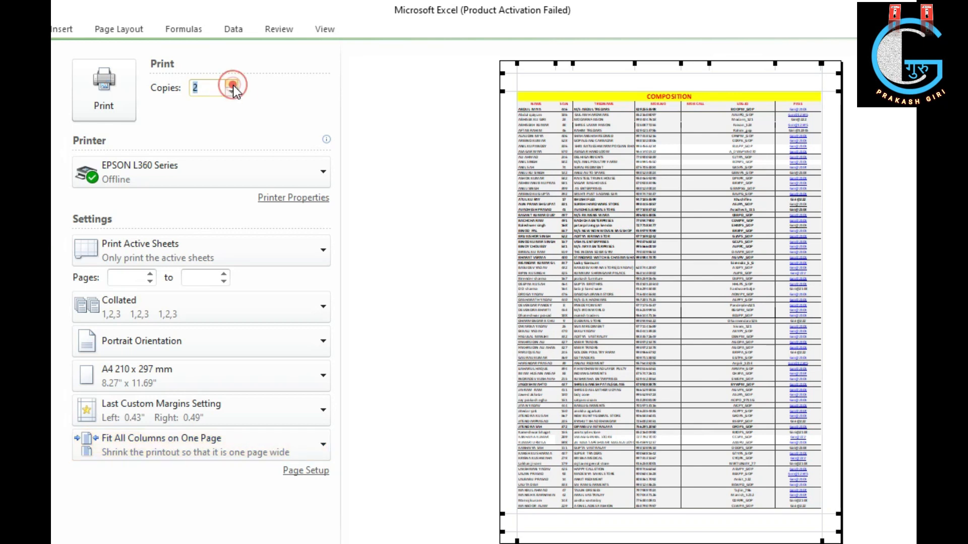
left_click(232, 84)
left_click(232, 85)
left_click(232, 85)
left_click(232, 84)
left_click(233, 84)
left_click(232, 84)
left_click(233, 90)
left_click(233, 91)
left_click(233, 90)
left_click(232, 90)
left_click(232, 90)
left_click(232, 91)
left_click(233, 91)
Send the worksheet to the printer and cancel the job in the EPSON L360 Series status window
left_click(111, 91)
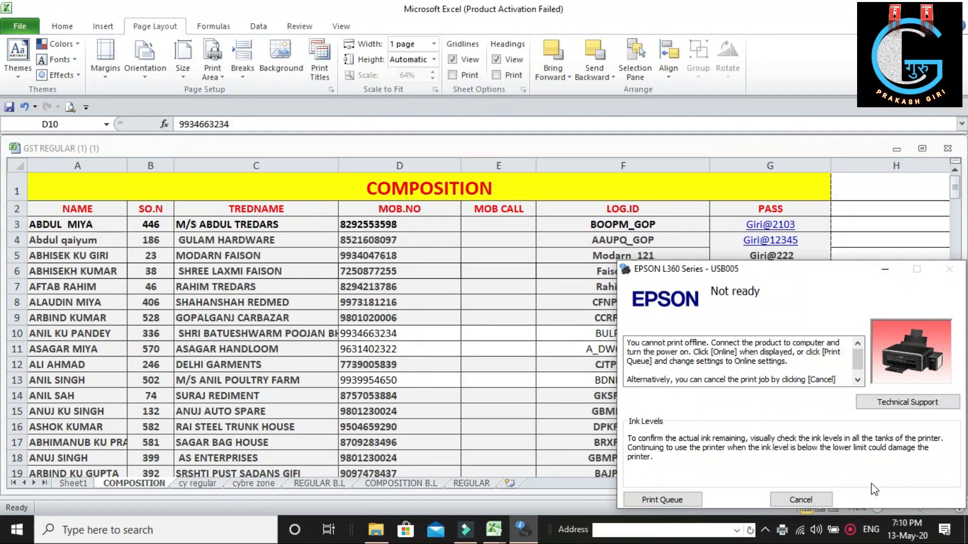
left_click(813, 497)
left_click(808, 498)
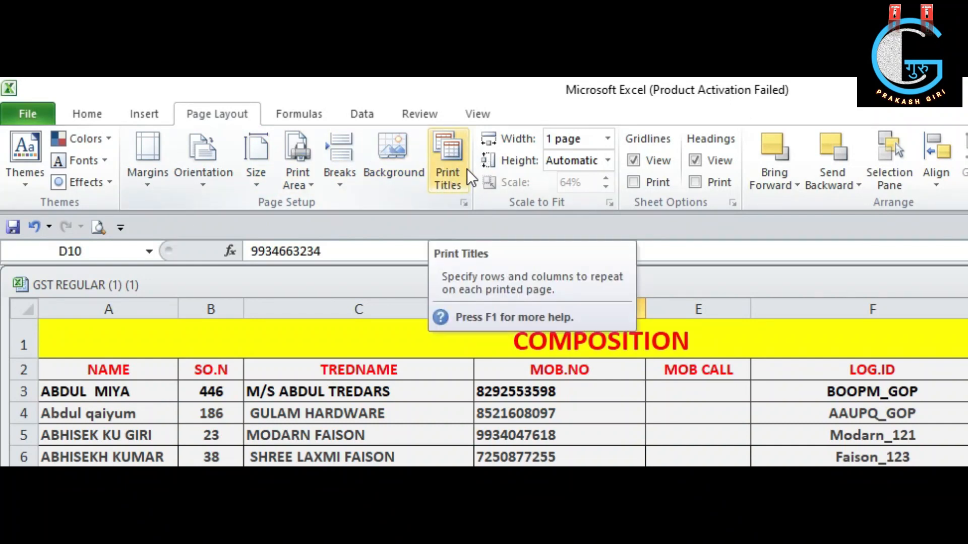
Set rows $1:$2, the COMPOSITION title and column headings, to repeat at the top of every printed page
left_click(447, 163)
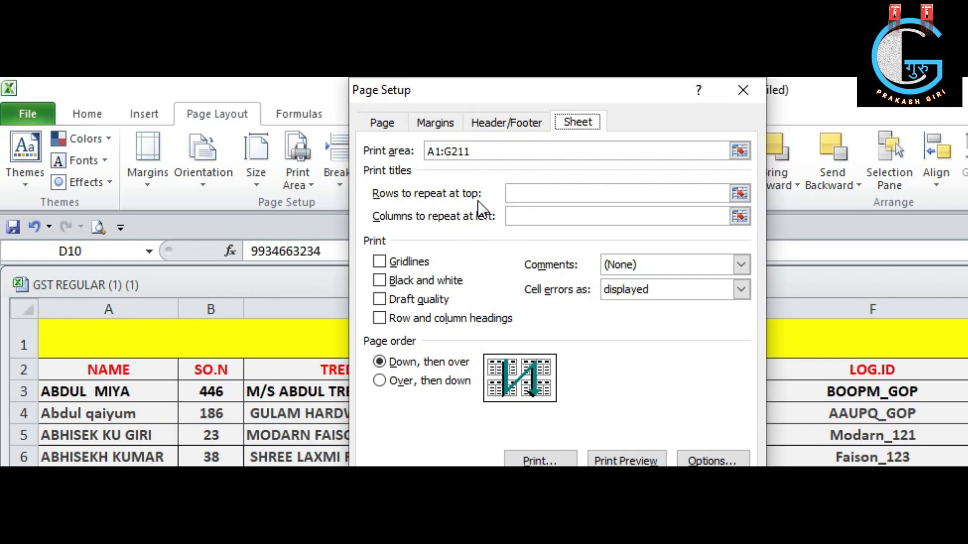
left_click(527, 196)
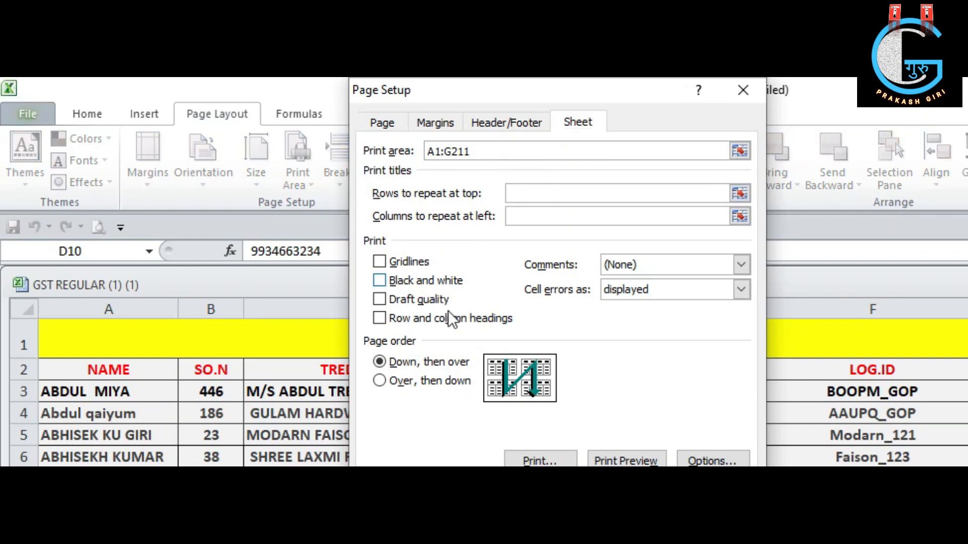
left_click_drag(476, 82, 685, 85)
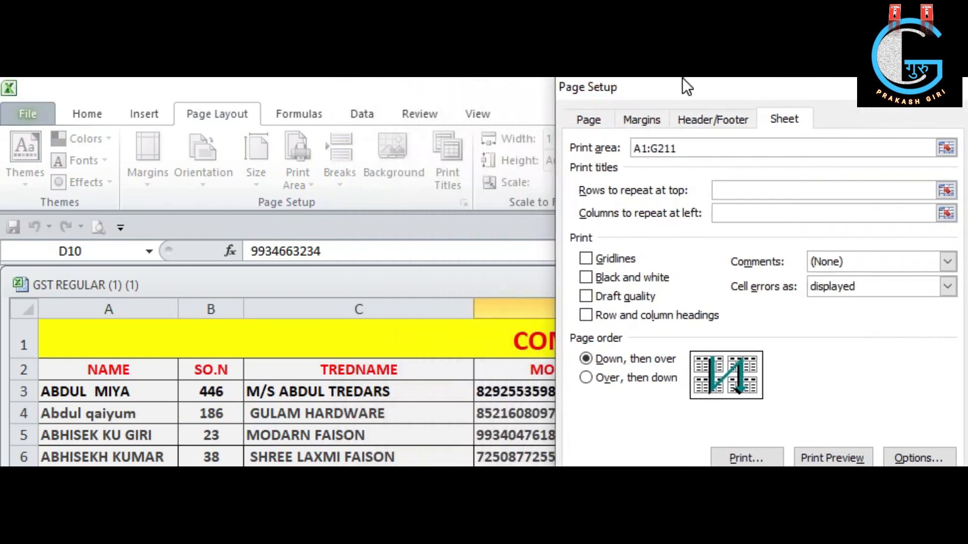
left_click(22, 370)
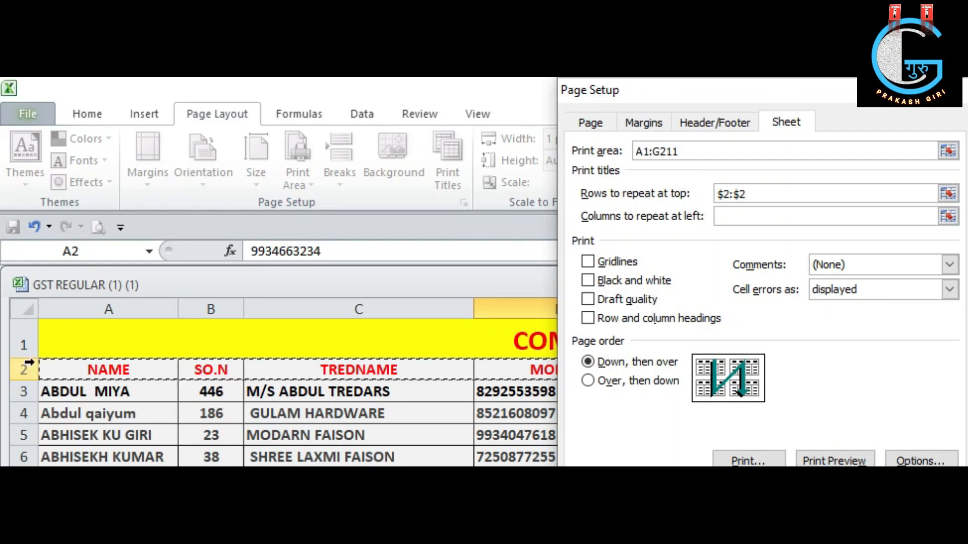
left_click_drag(32, 362, 37, 331)
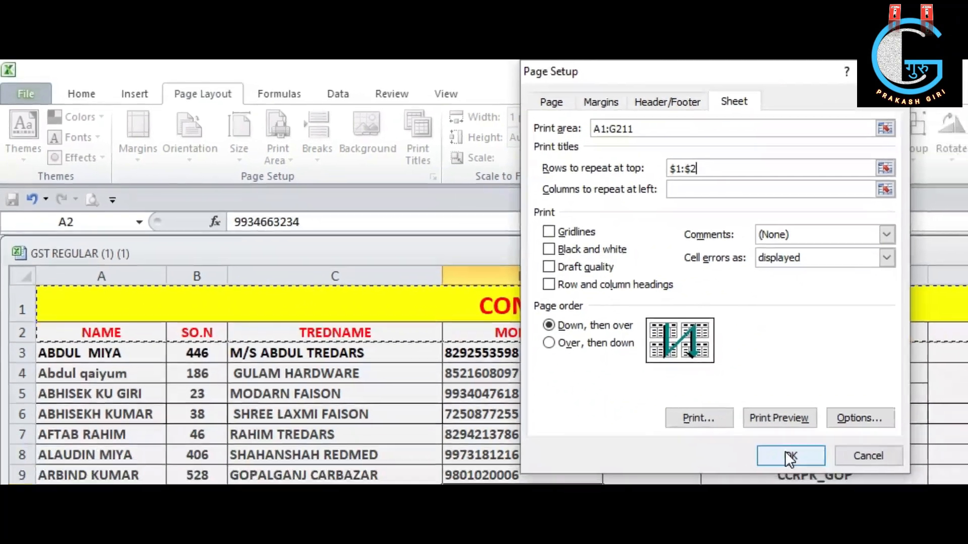
left_click(788, 456)
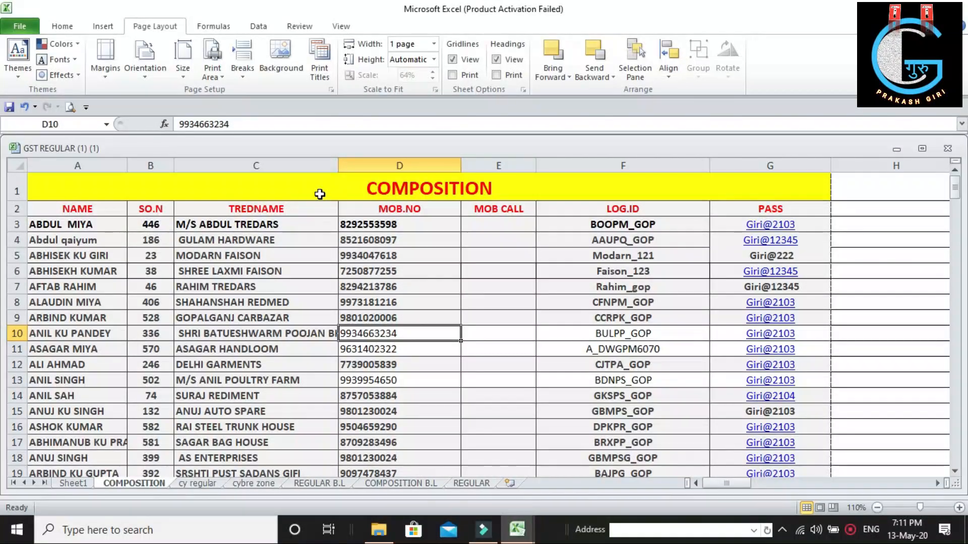
Select the whole COMPOSITION table, A1:G211
left_click_drag(40, 181, 280, 272)
scroll(275, 275, "up", 15)
scroll(265, 277, "up", 20)
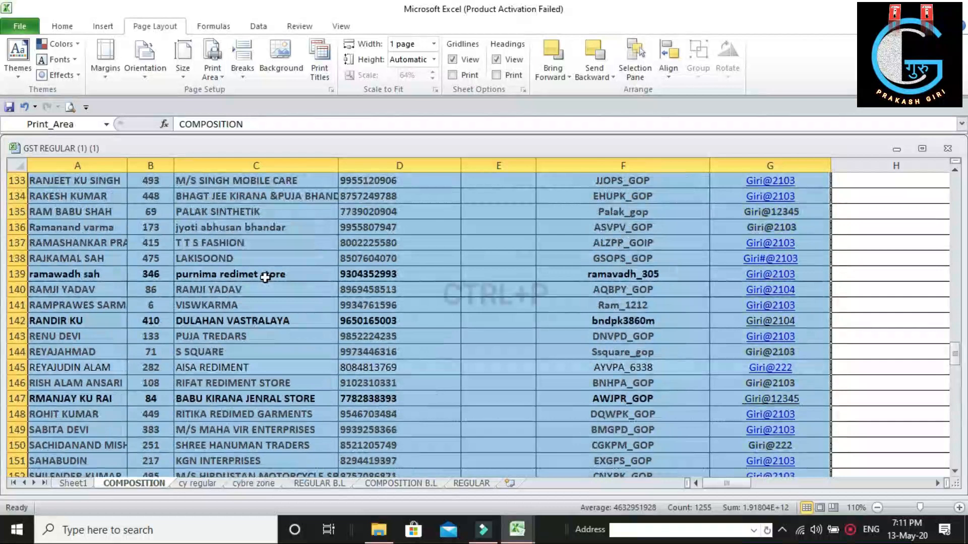
scroll(259, 280, "up", 7)
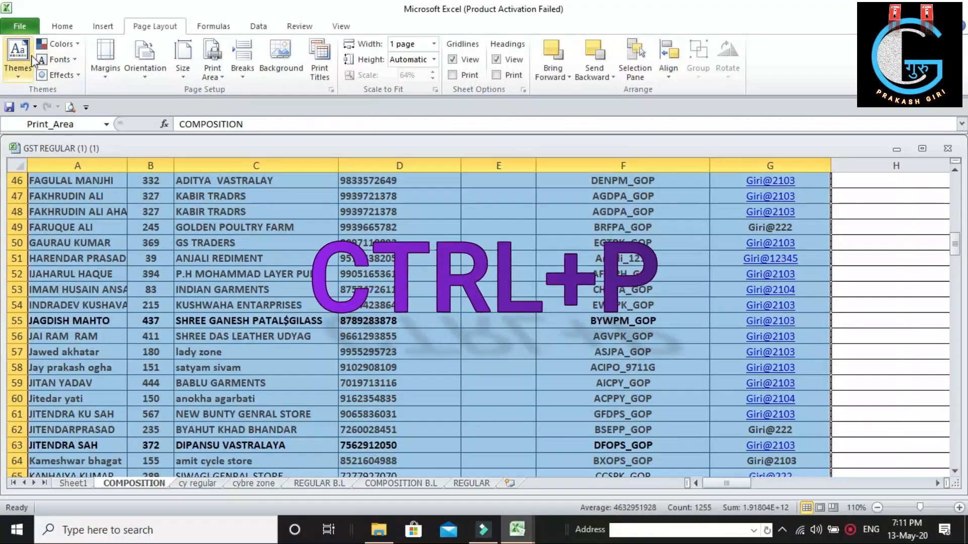
Open the print settings with the preview and switch the page orientation to landscape
left_click(21, 26)
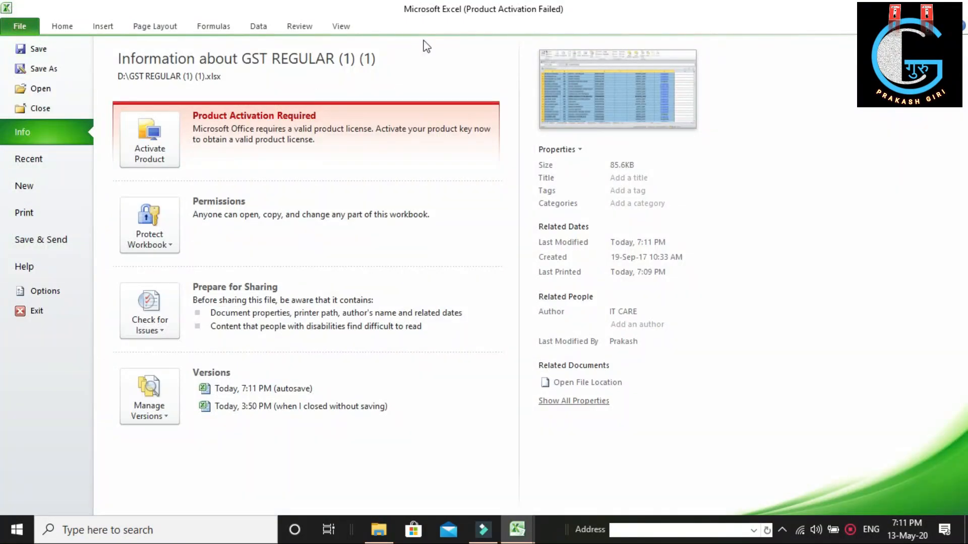
left_click(8, 7)
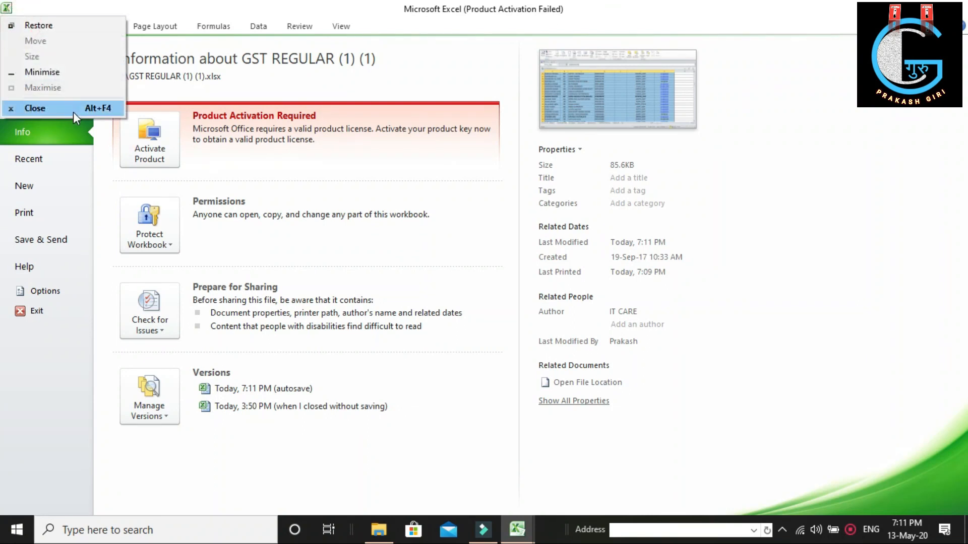
left_click(112, 182)
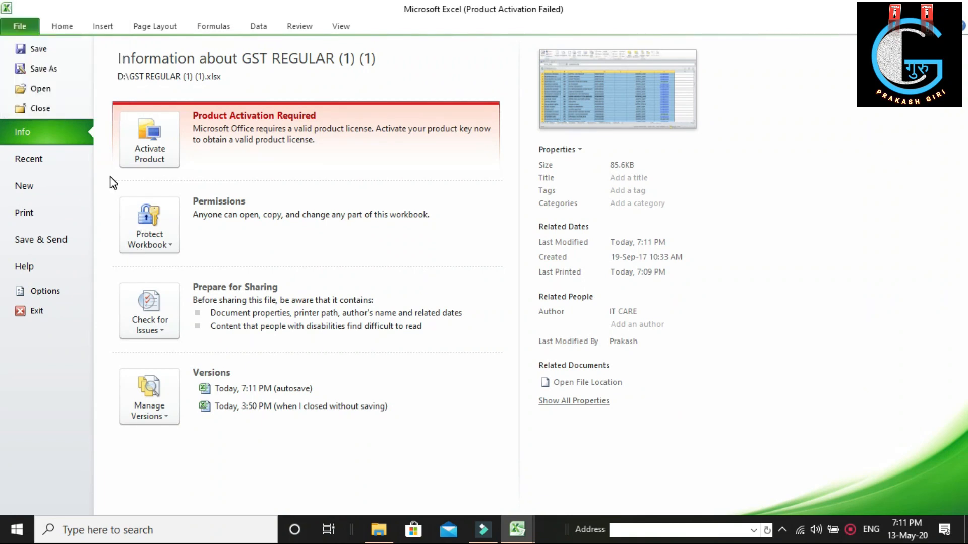
left_click(45, 217)
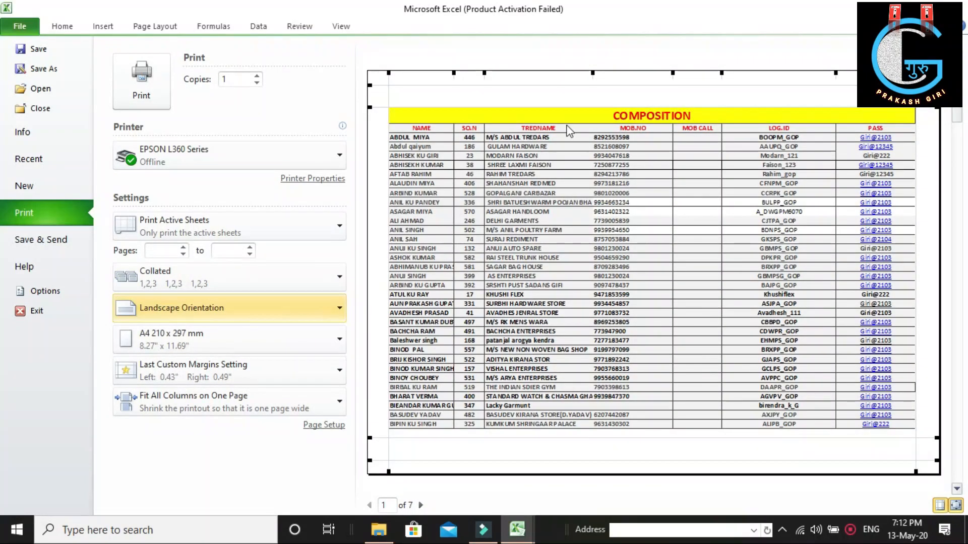
Page forward through the landscape print preview to check the repeated title rows and table layout on each page
left_click(420, 506)
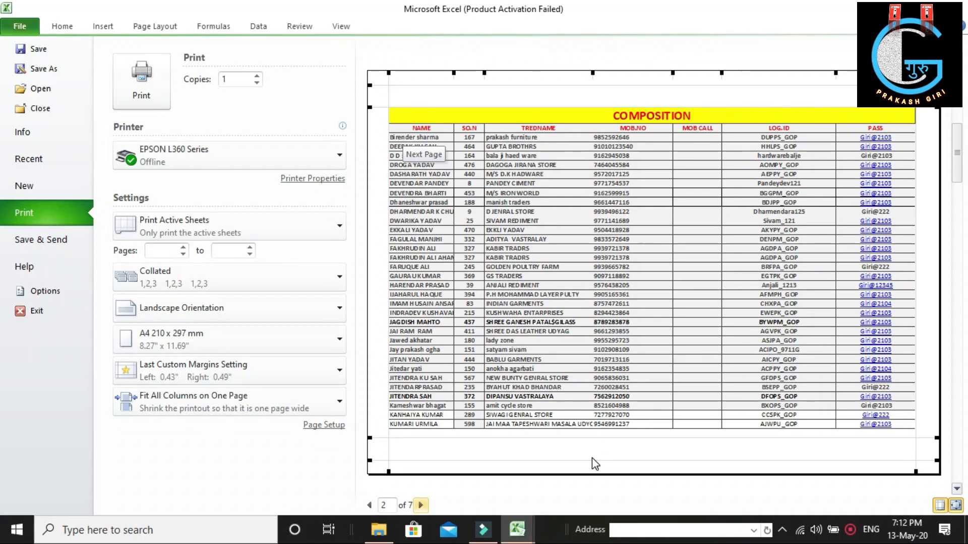
left_click(422, 506)
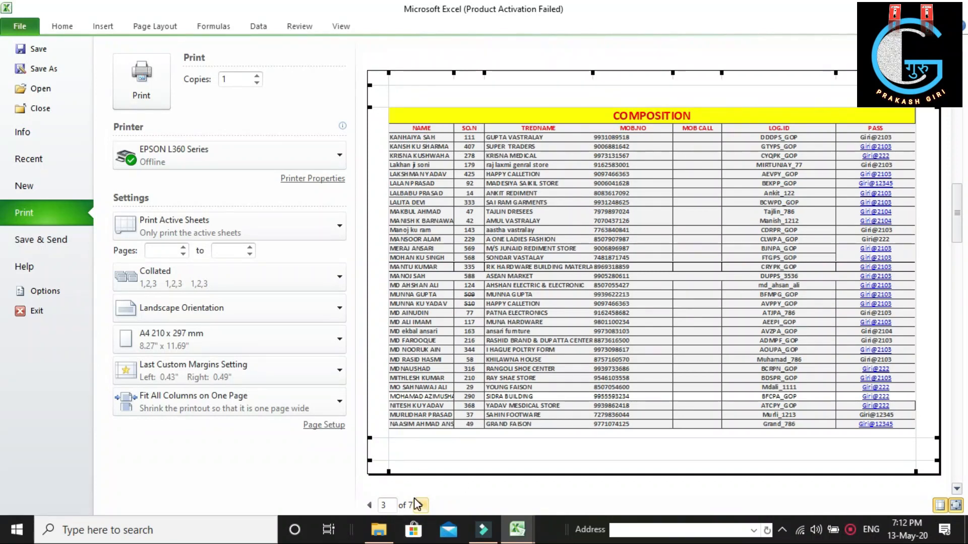
left_click(423, 506)
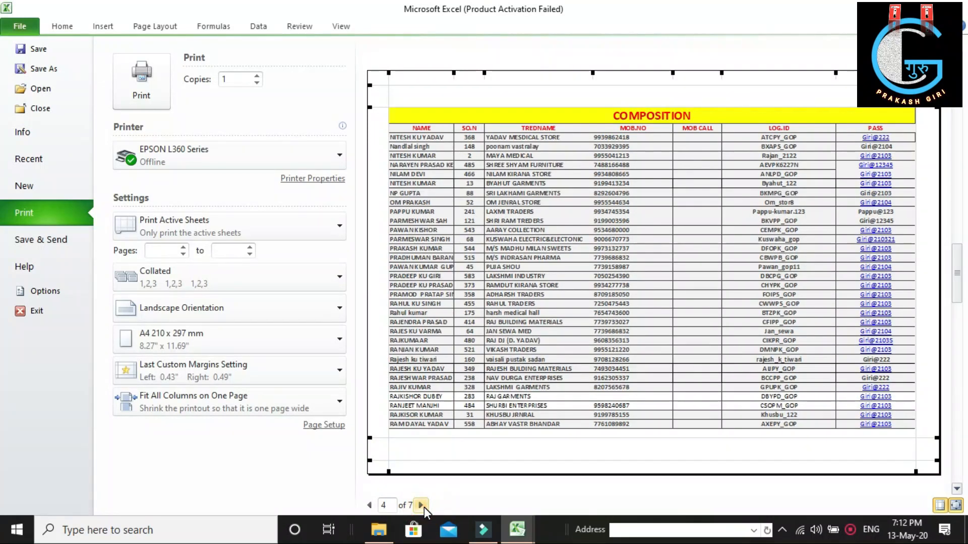
left_click(422, 505)
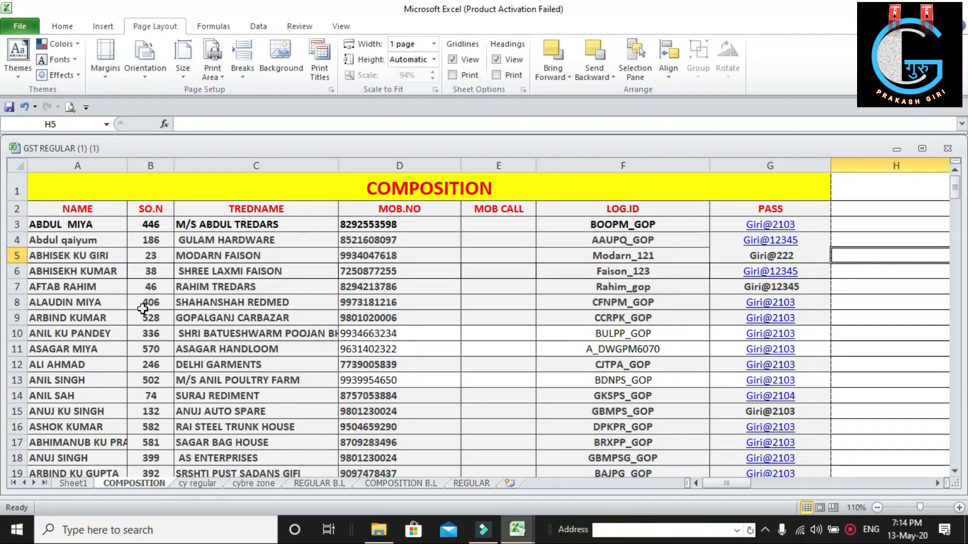
Select only rows 7 to 18 of the COMPOSITION table, range A7:G18
scroll(121, 314, "down", 1)
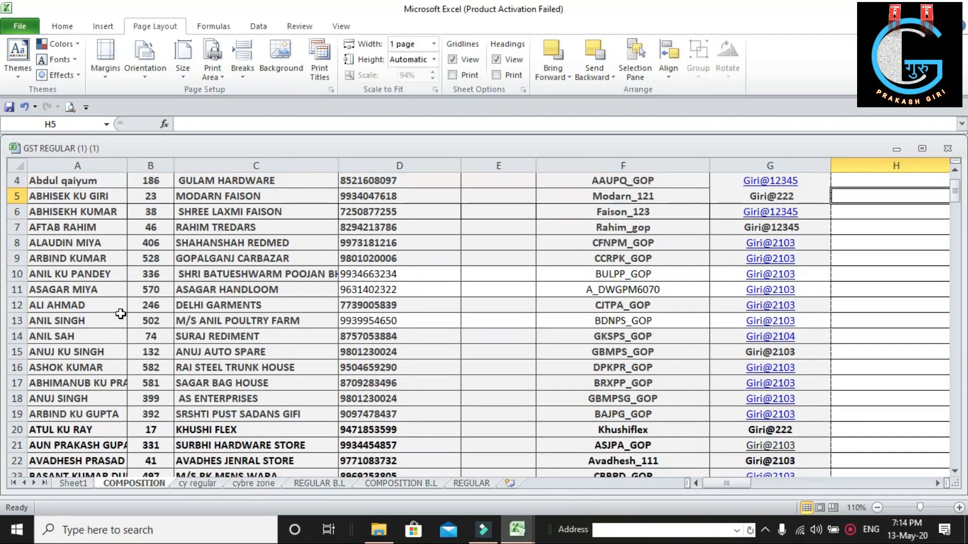
scroll(121, 314, "up", 1)
scroll(145, 399, "down", 1)
scroll(68, 320, "down", 2)
scroll(68, 319, "up", 2)
left_click_drag(31, 222, 742, 361)
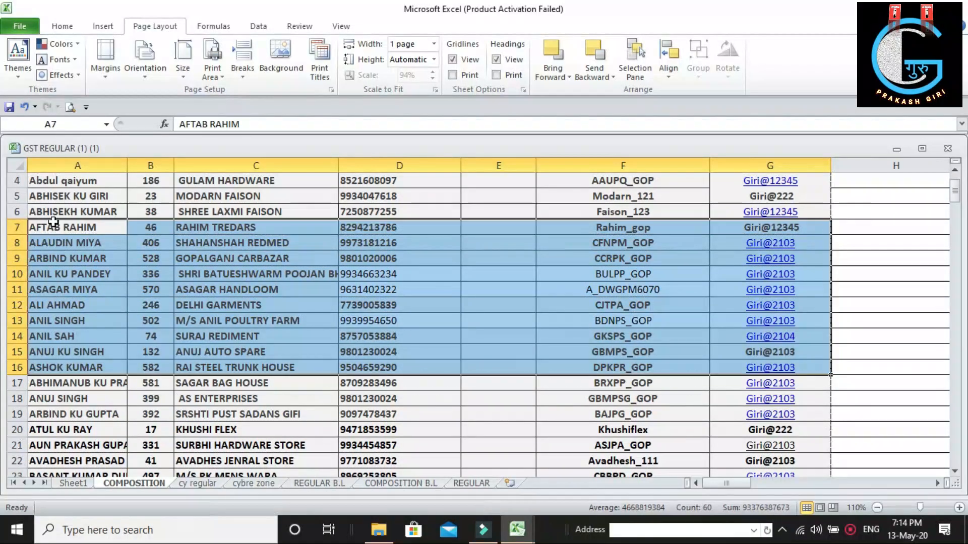
left_click(169, 428)
left_click_drag(36, 218, 718, 398)
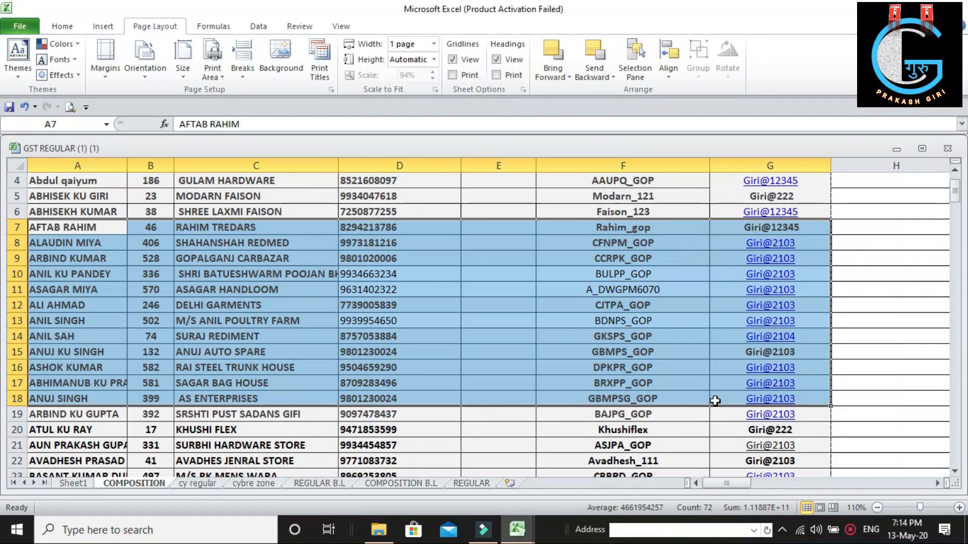
Restrict the printout to the current selection with Print Selection and send it to the EPSON L360 Series printer
key("ctrl+p")
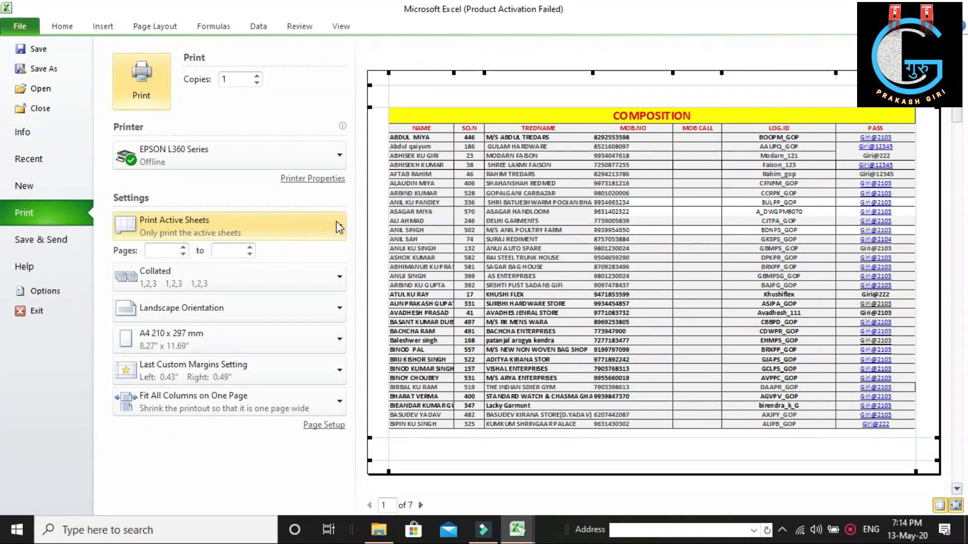
left_click(338, 228)
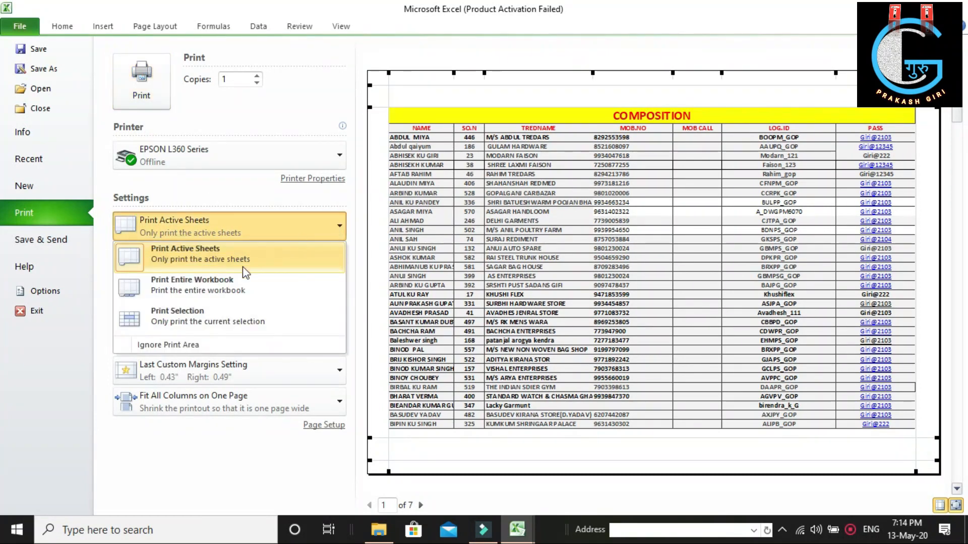
left_click(206, 324)
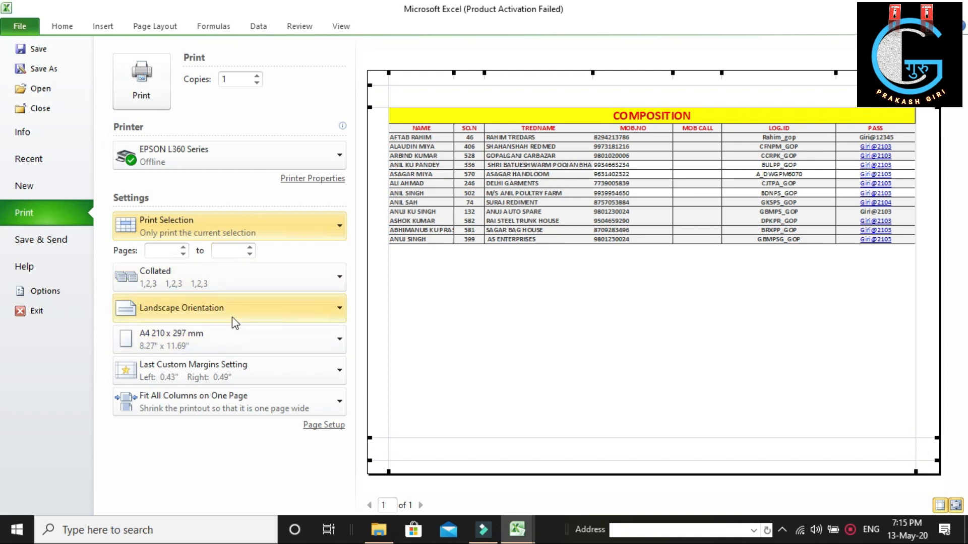
left_click(255, 228)
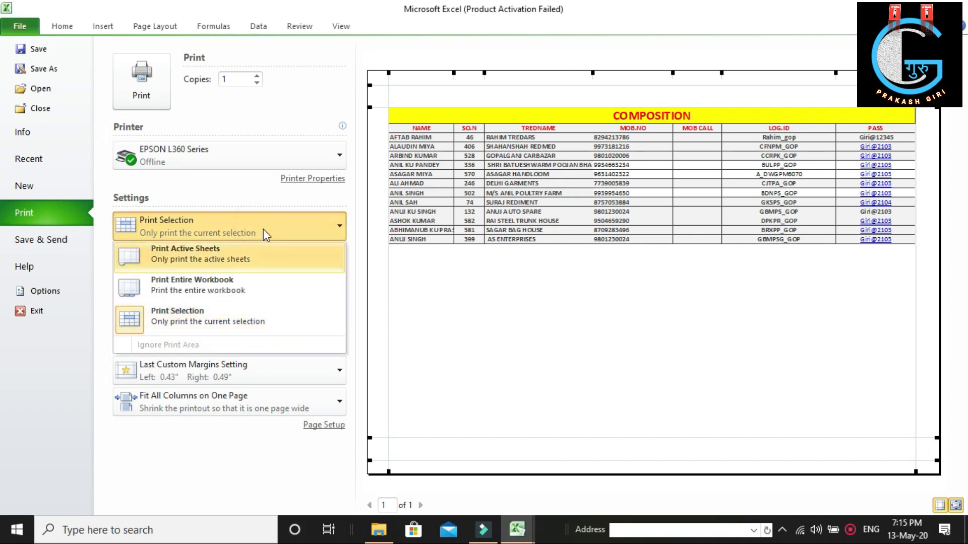
left_click(265, 226)
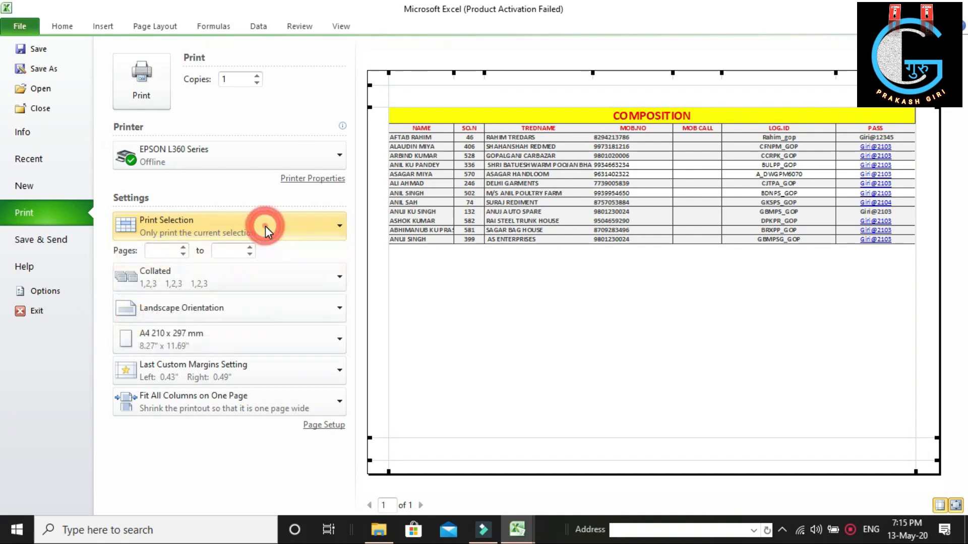
left_click(144, 77)
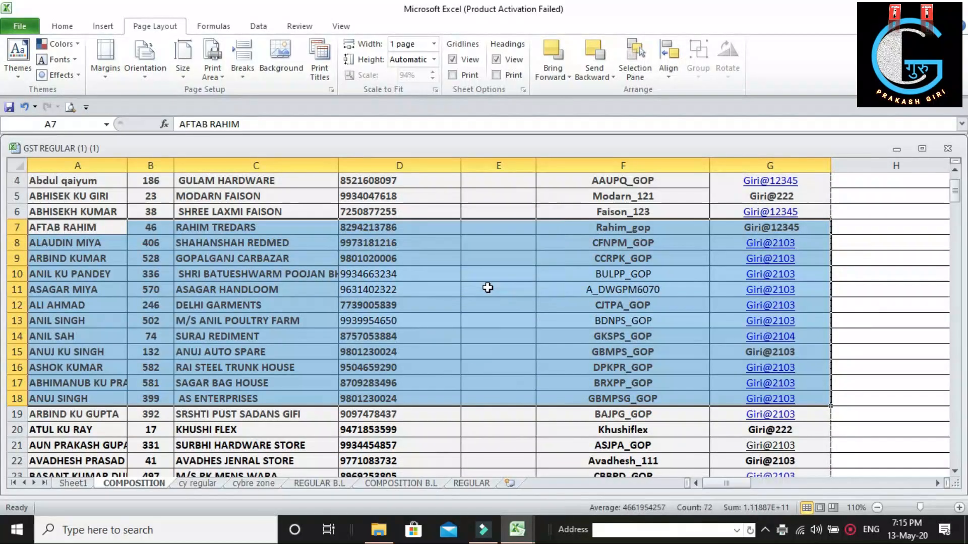